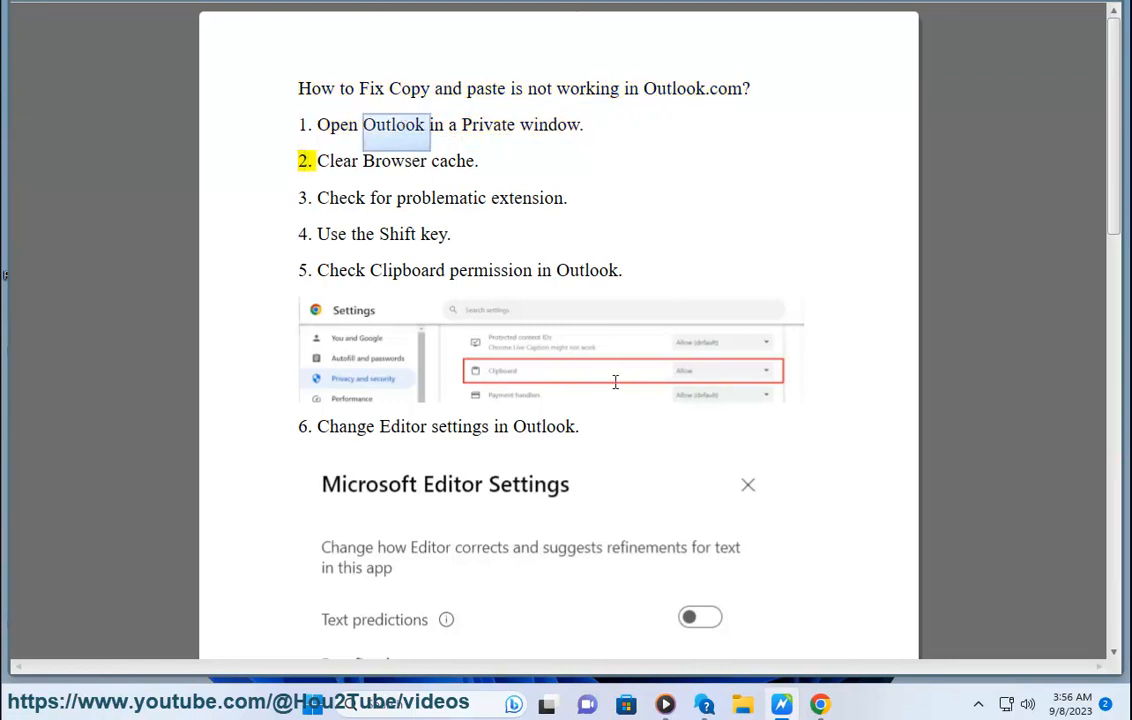
Load Outlook.com in a new Chrome incognito window.
left_click(820, 704)
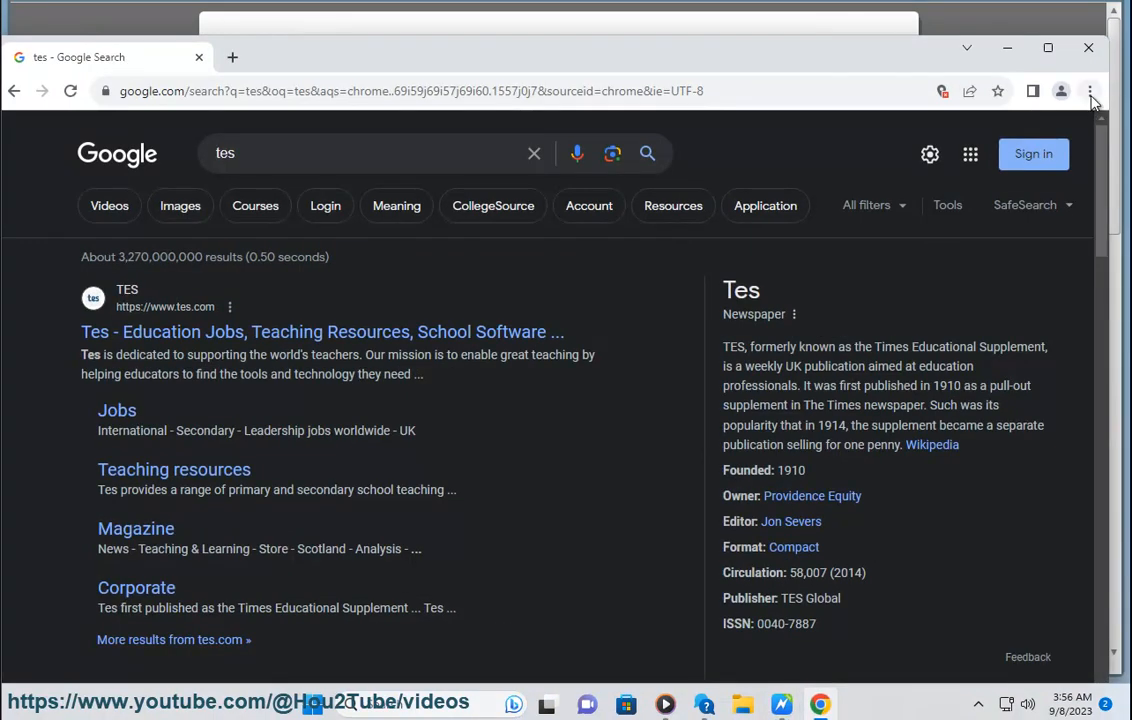
left_click(1091, 91)
left_click(870, 166)
type("Outlook.")
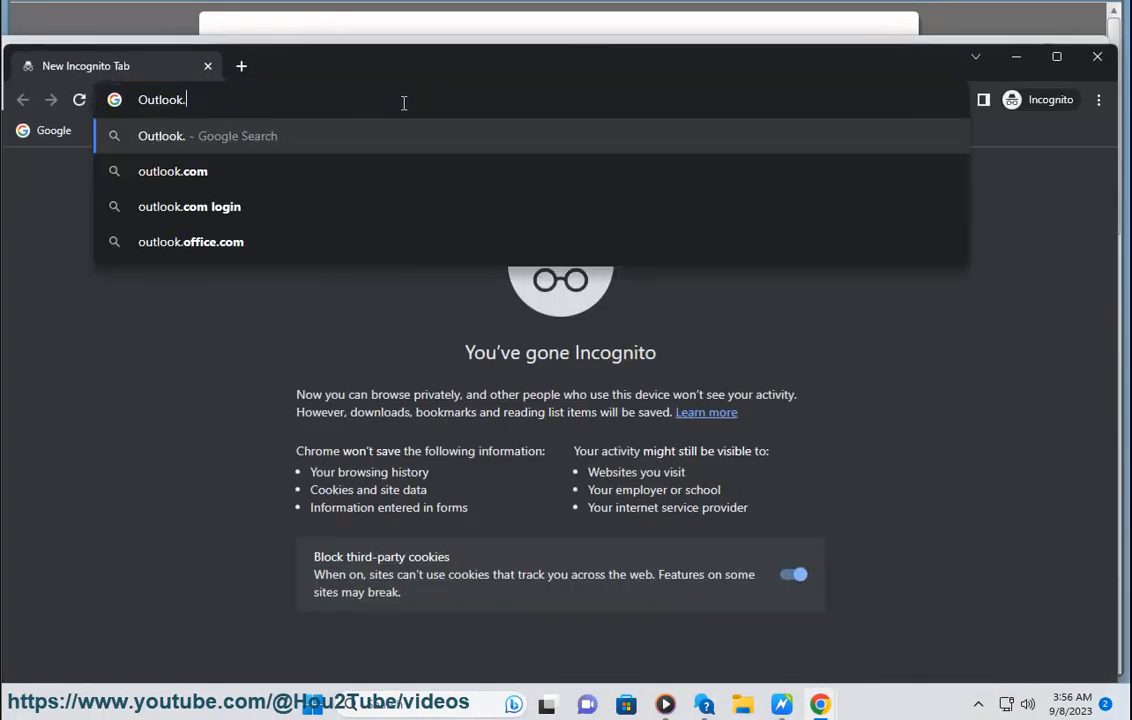
type("com")
key("Return")
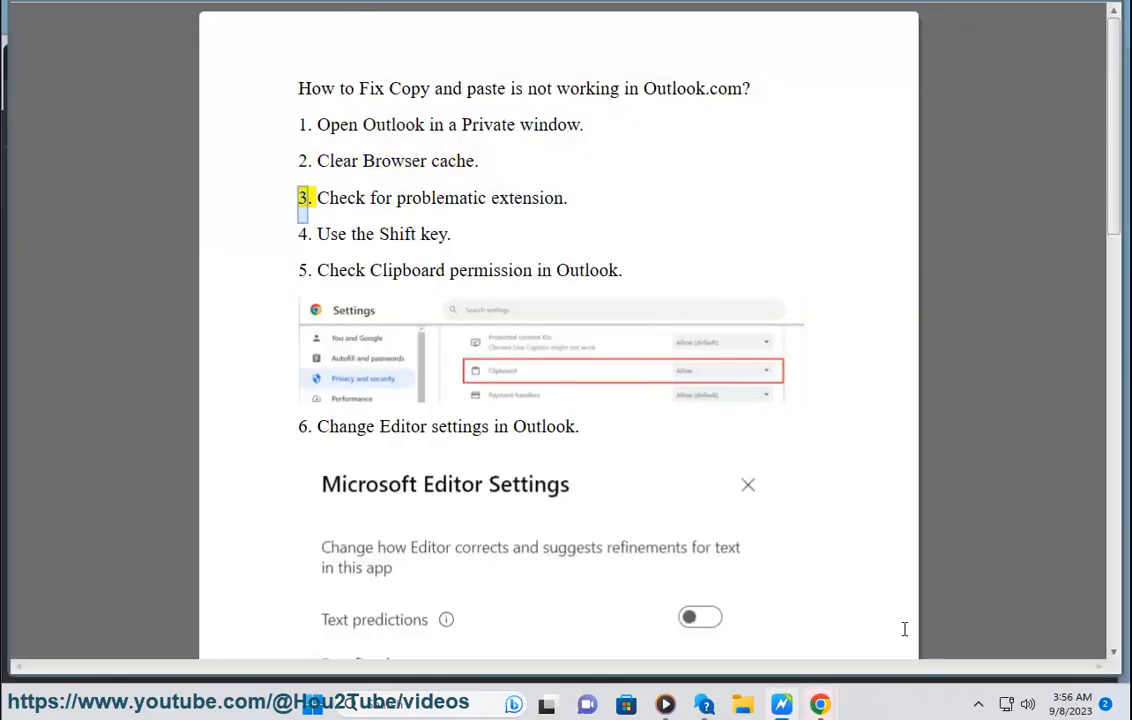
Switch to the Google search window and bring up Chrome's settings.
left_click(819, 704)
left_click(724, 585)
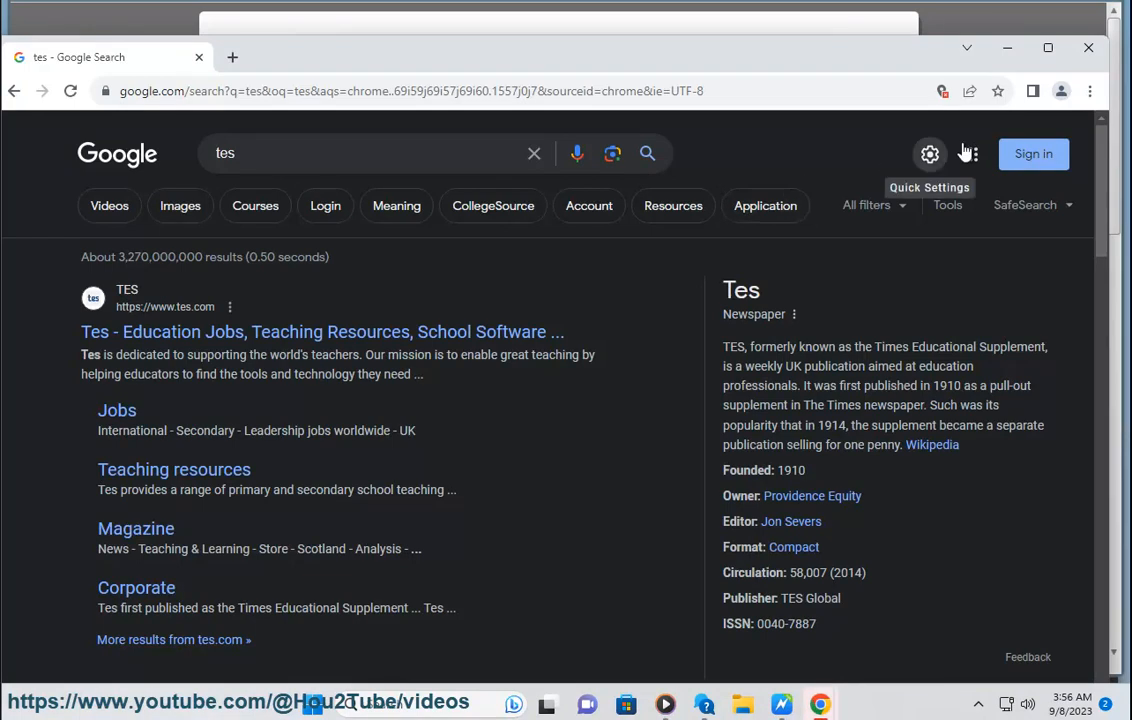
left_click(1089, 91)
mouse_move(908, 386)
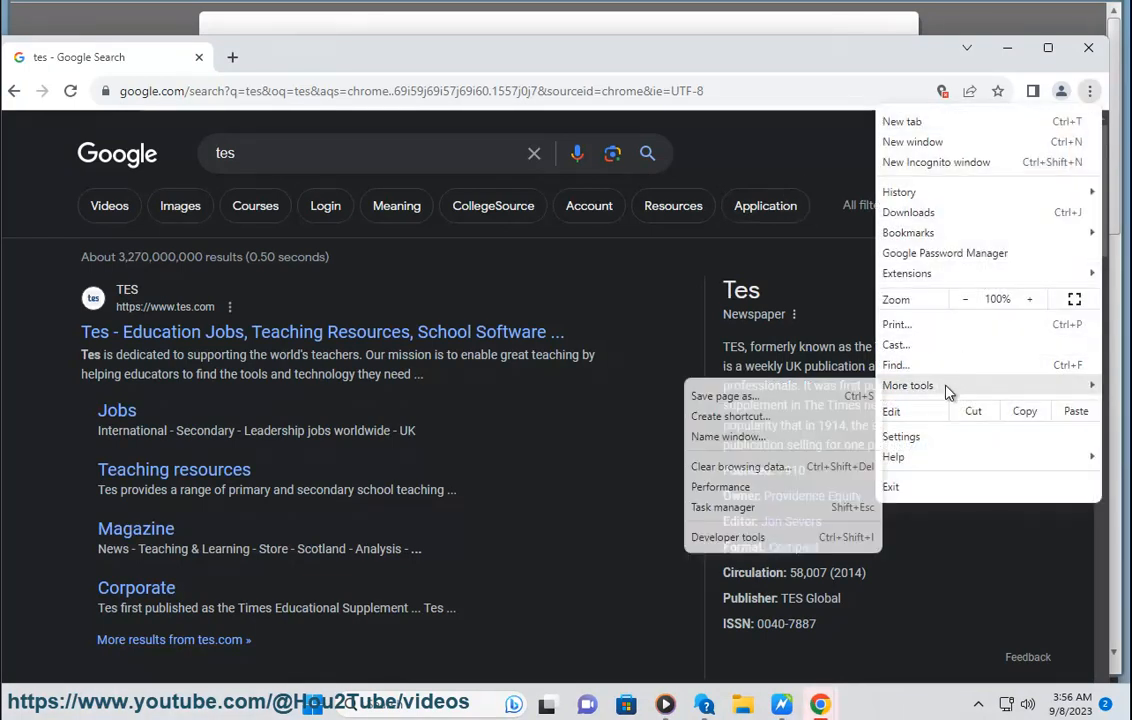
left_click(922, 437)
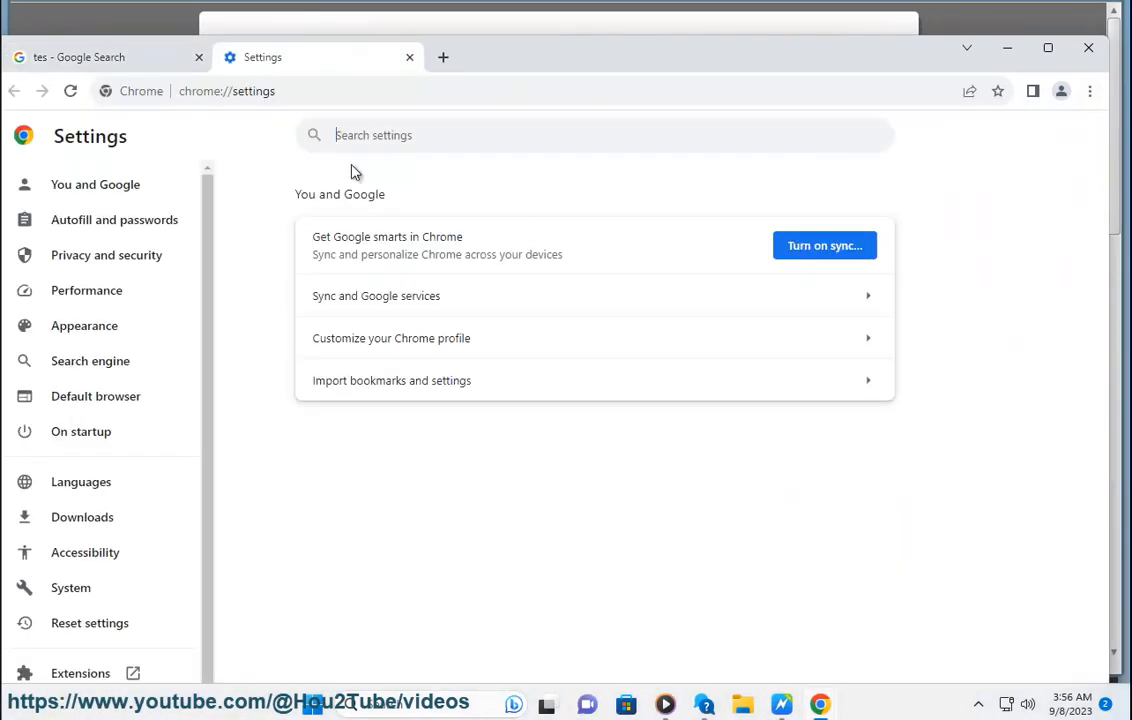
type("CA")
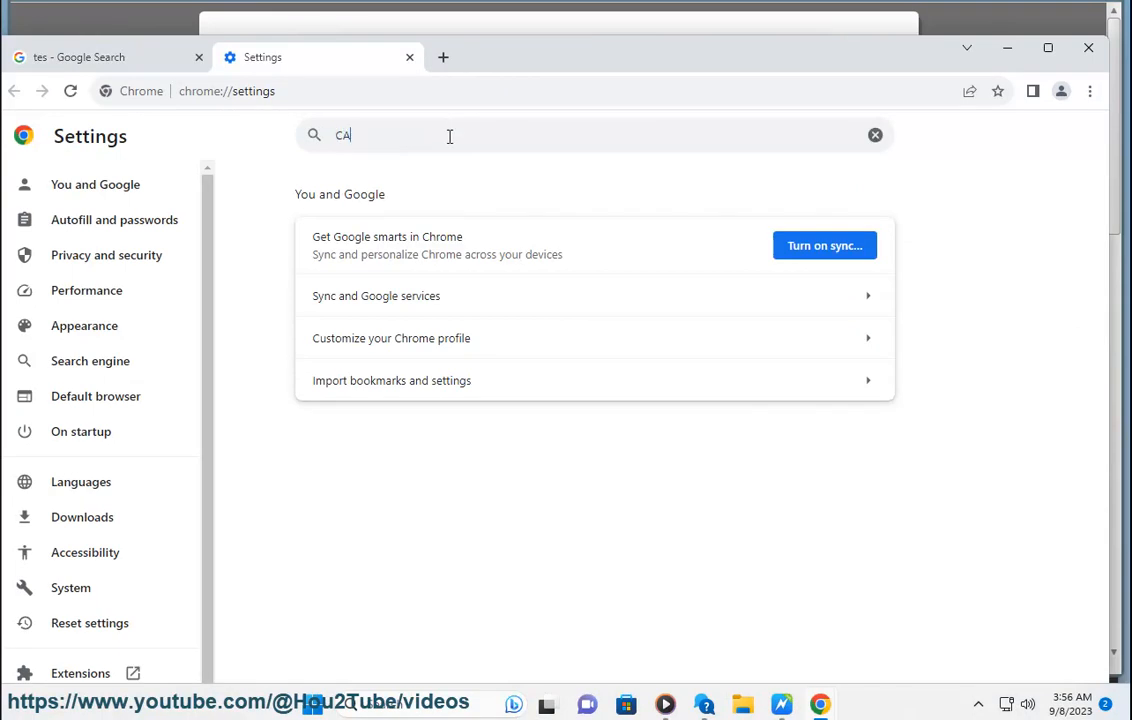
type("CHE")
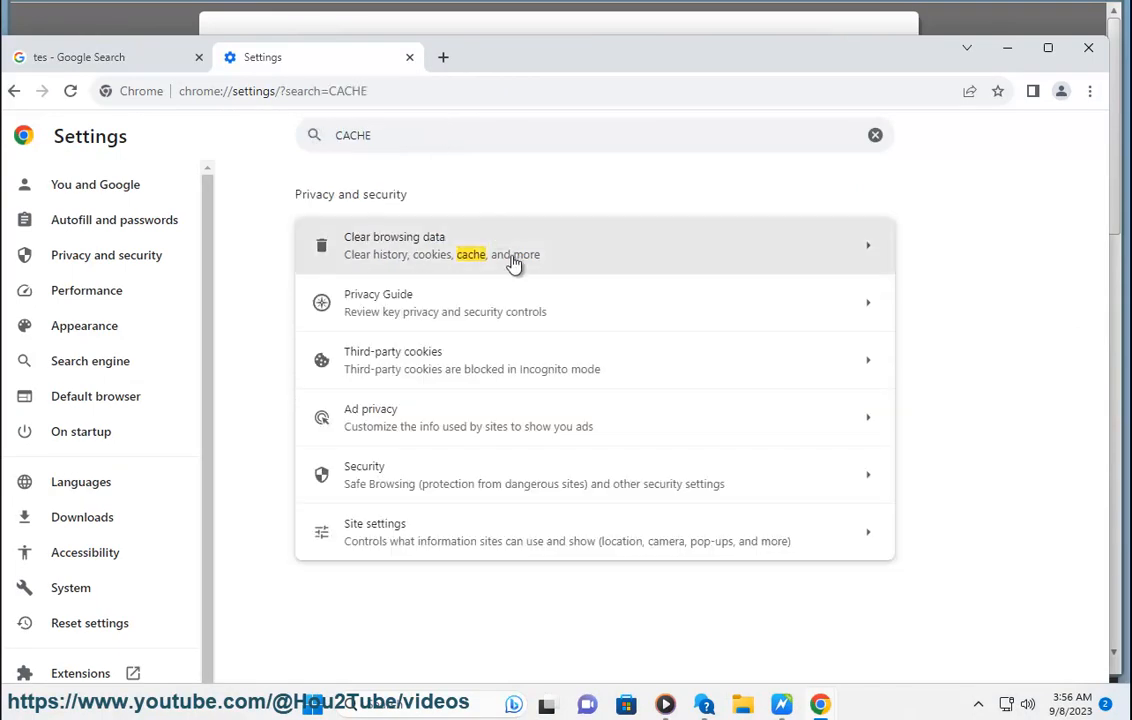
Search settings for CACHE and go through the Clear browsing data dialog.
left_click(515, 245)
left_click(723, 598)
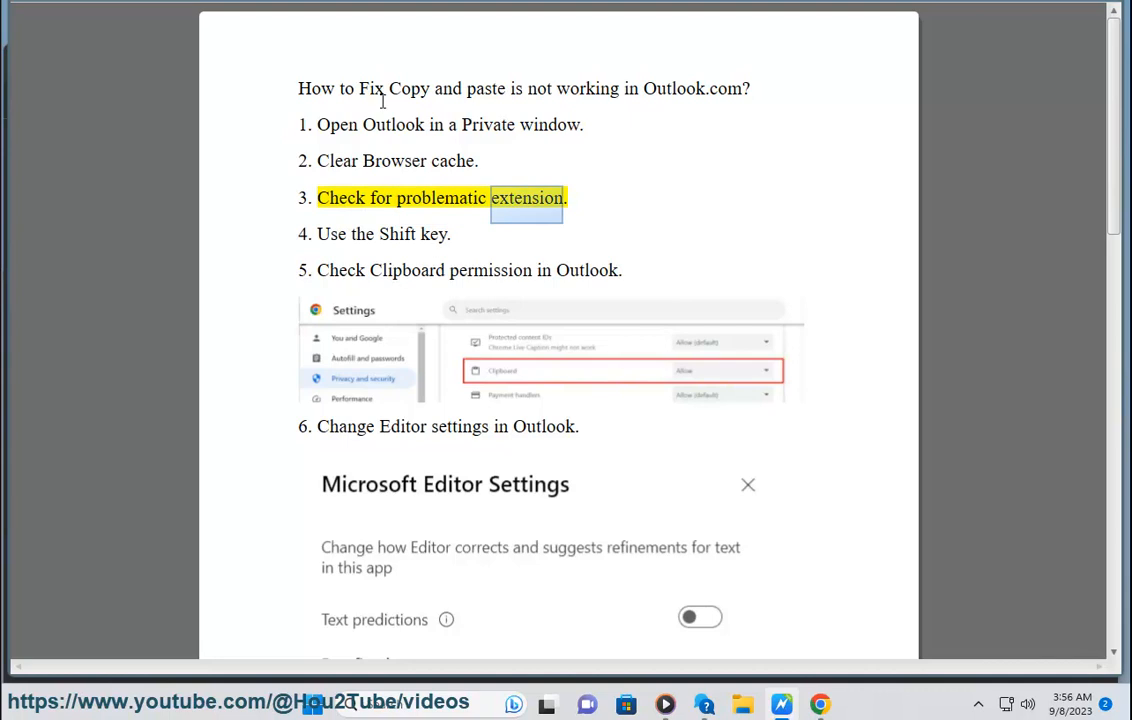
Show Chrome's Manage Extensions page with Google Docs Offline installed, then return to the list.
left_click(820, 703)
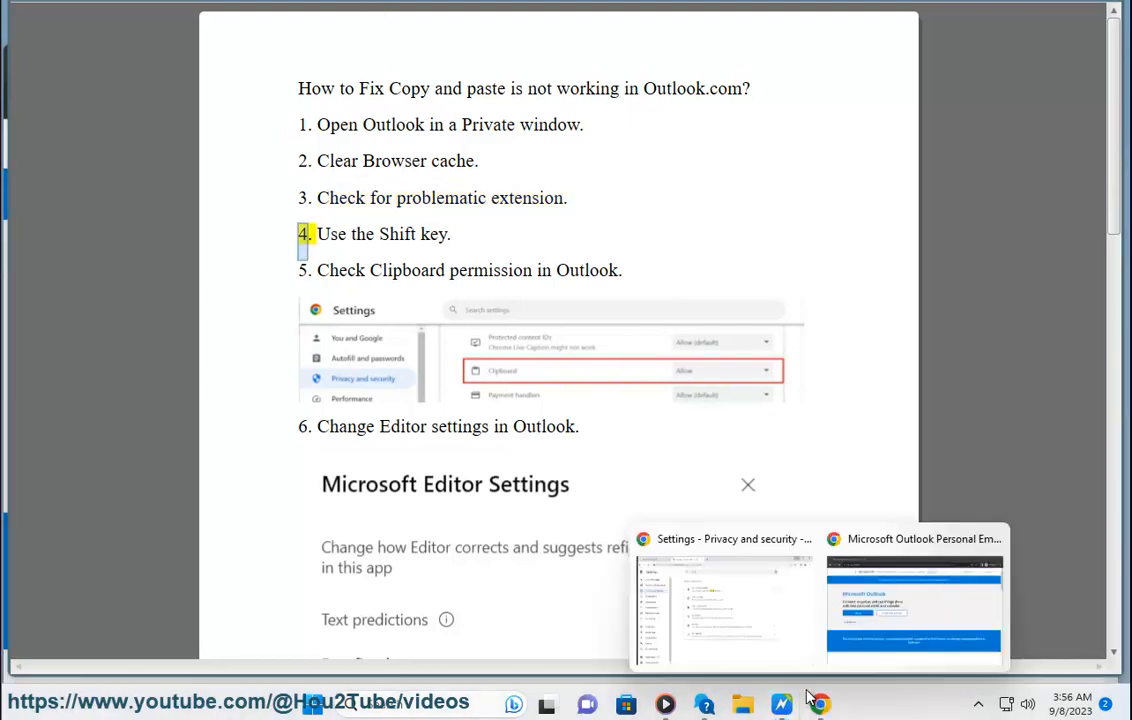
left_click(730, 580)
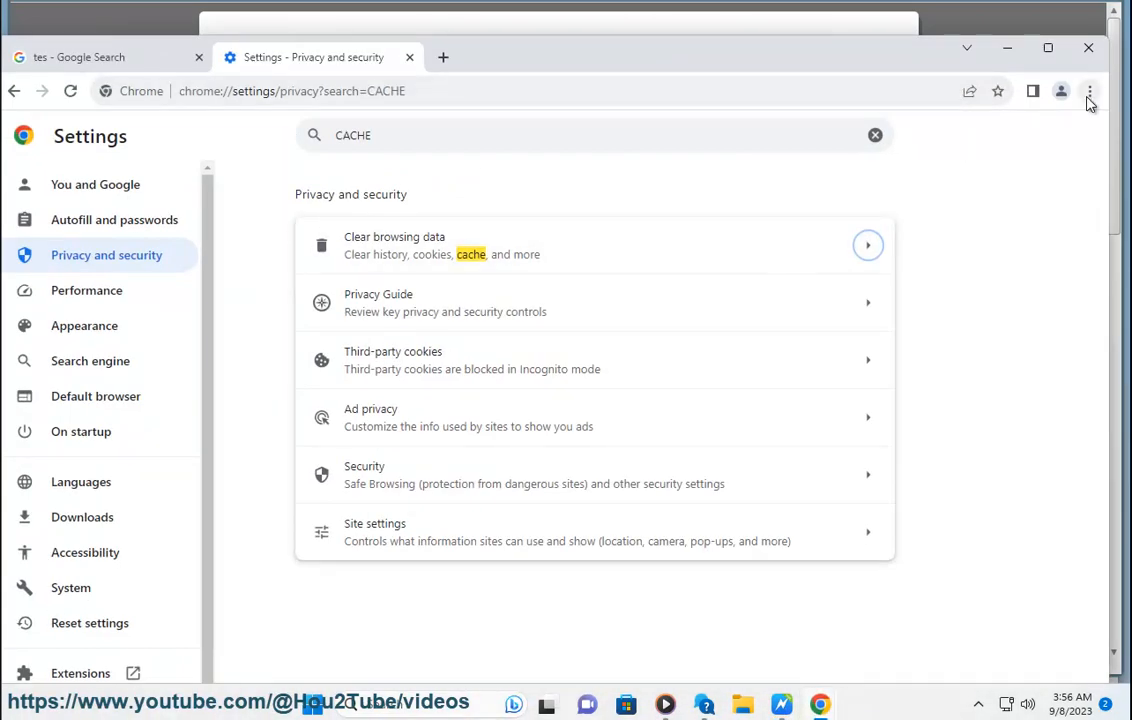
left_click(1090, 91)
mouse_move(907, 273)
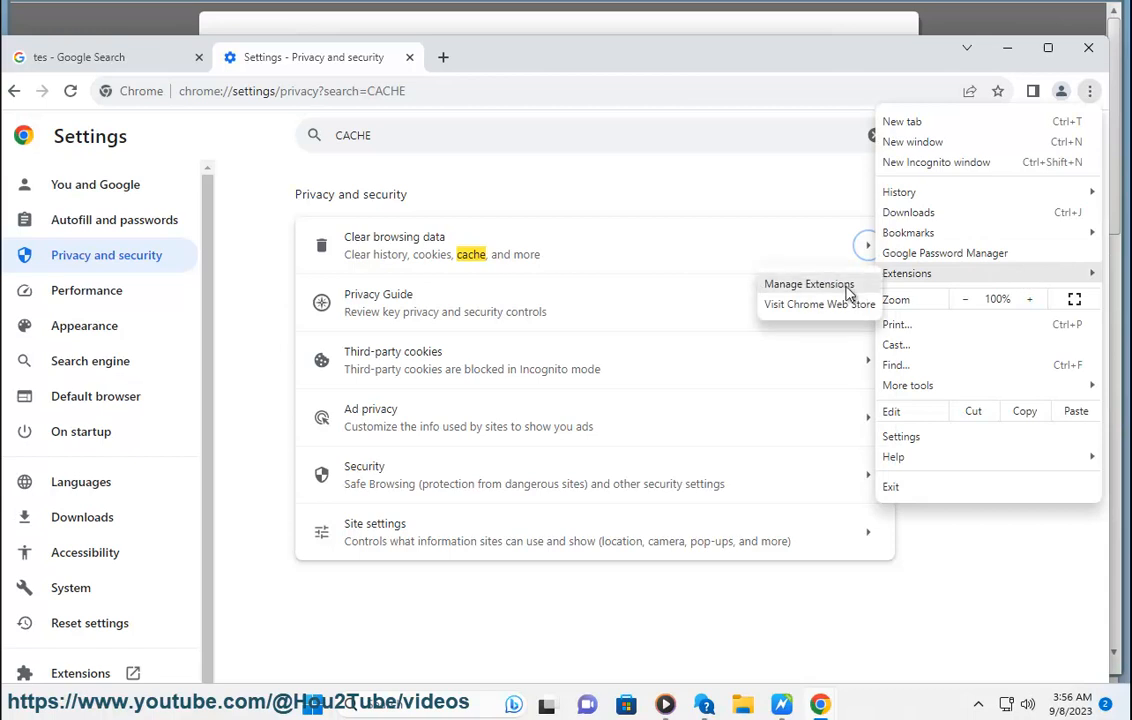
left_click(848, 286)
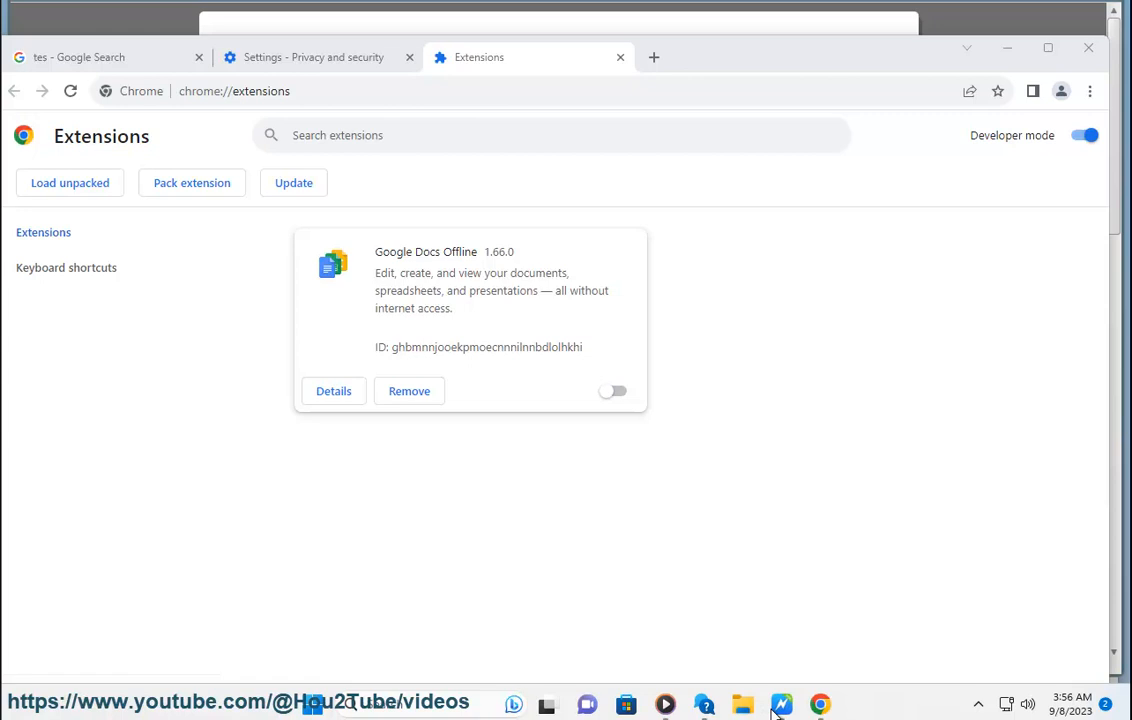
left_click(781, 705)
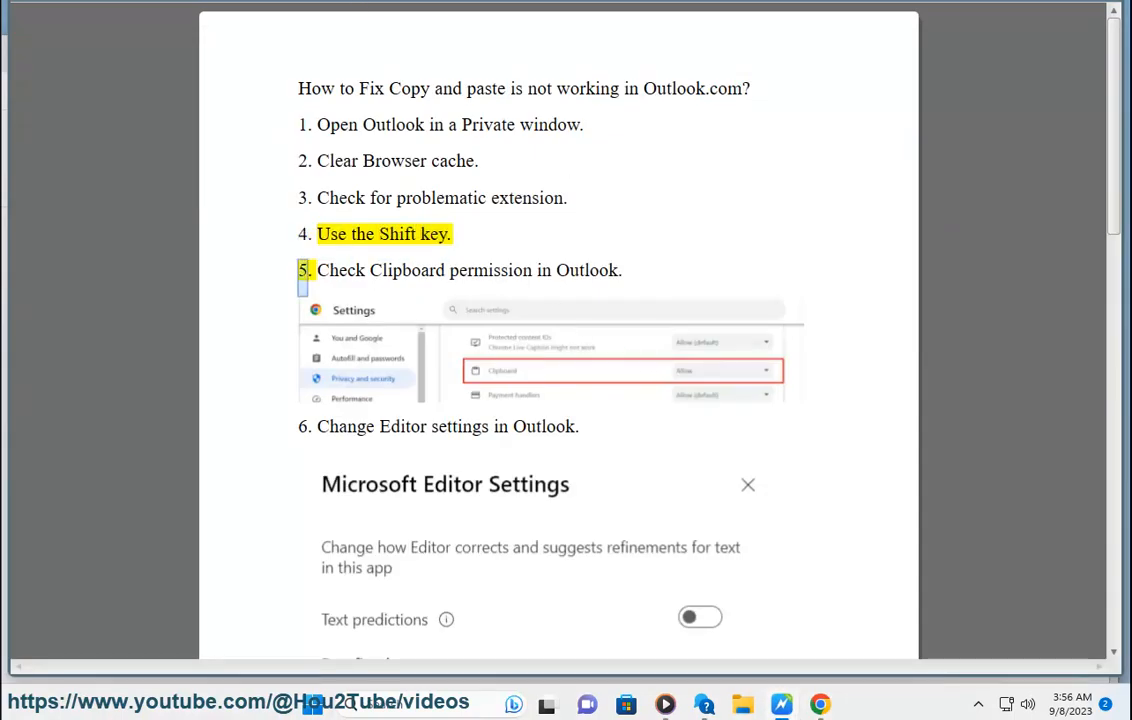
key("super")
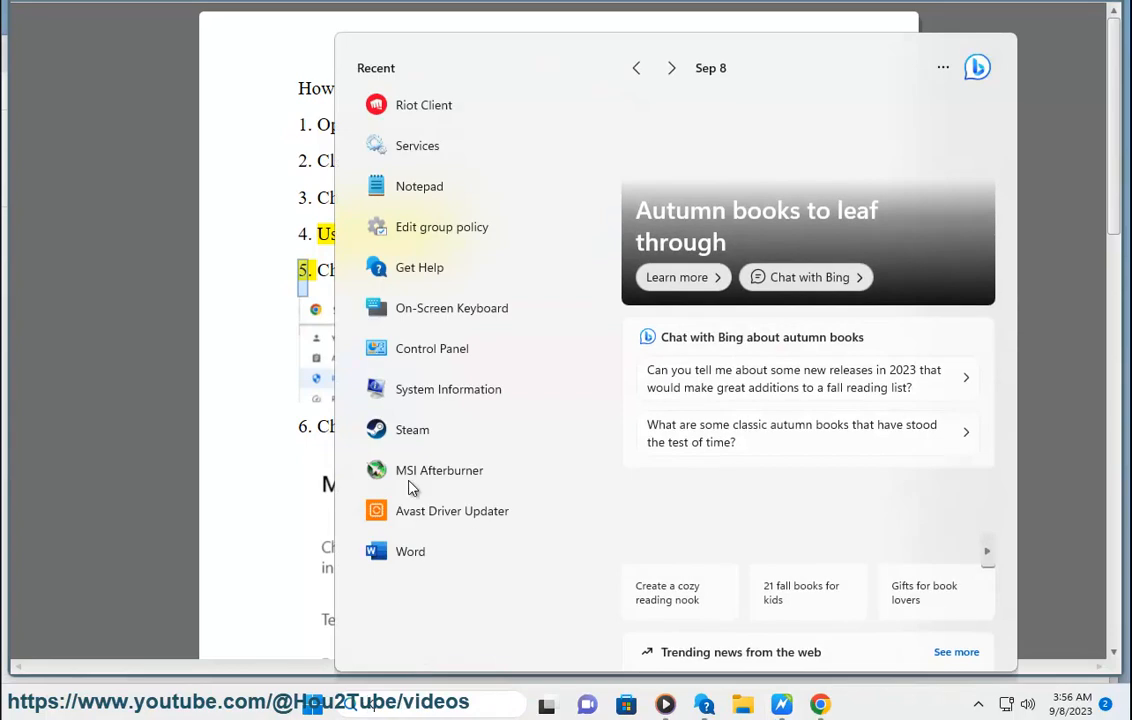
type("k")
left_click(493, 155)
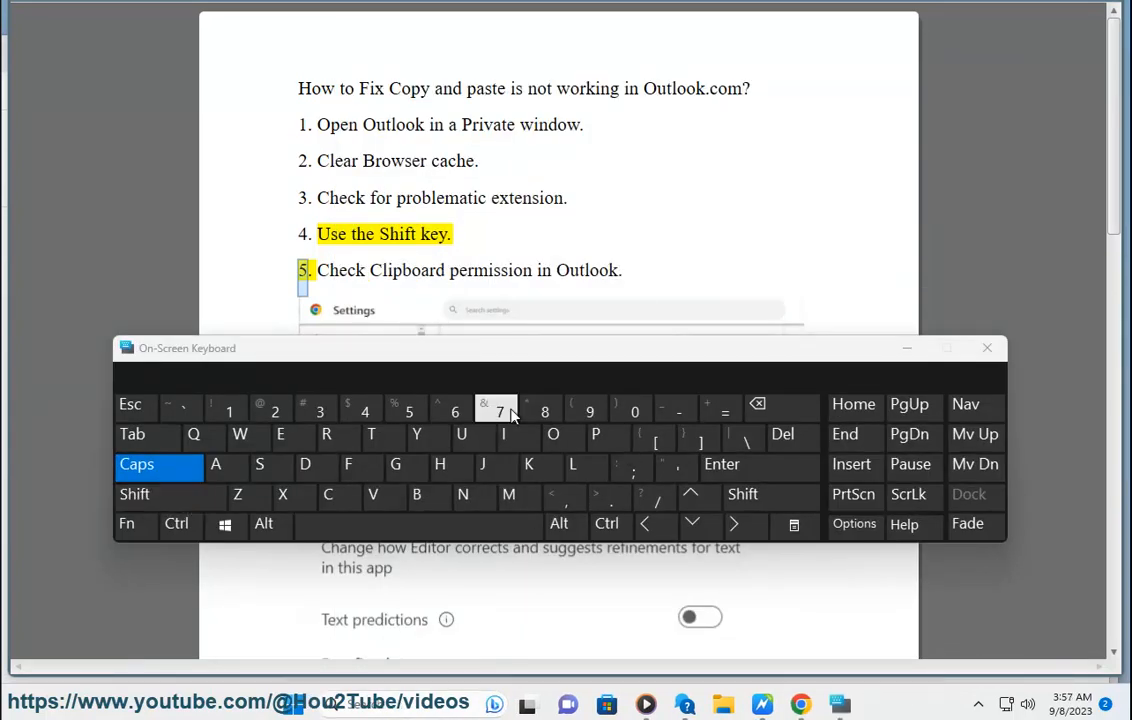
left_click(987, 347)
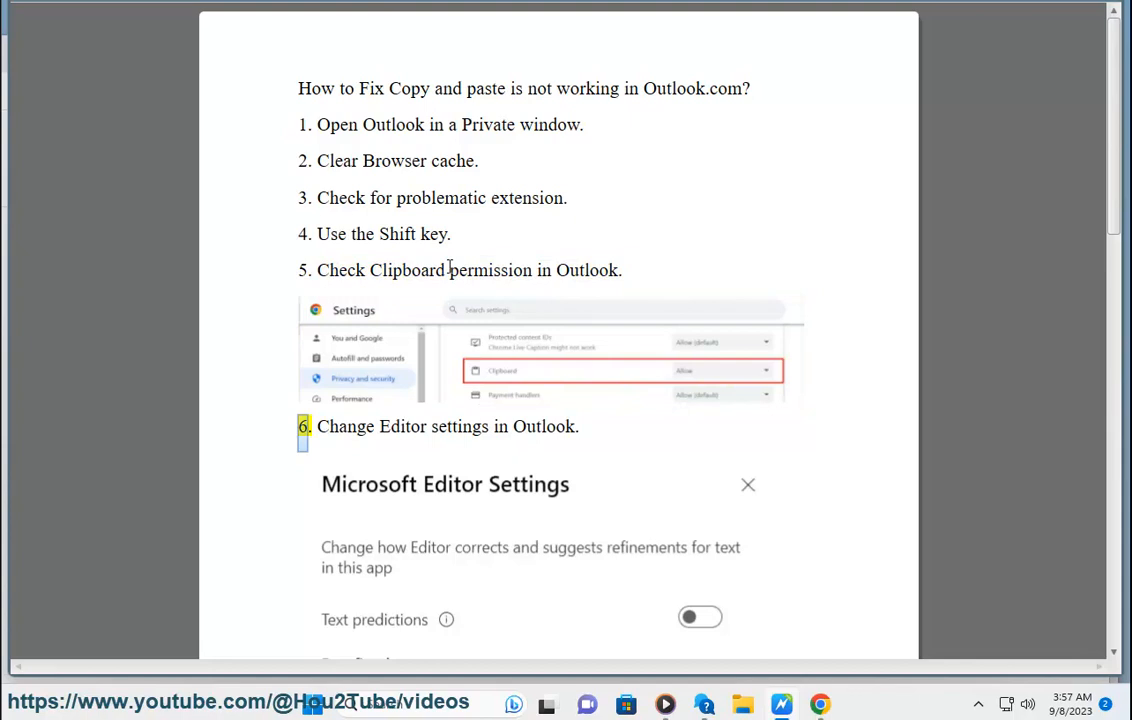
Replace the CACHE settings search with Clipboard and reach Site settings.
left_click(412, 270)
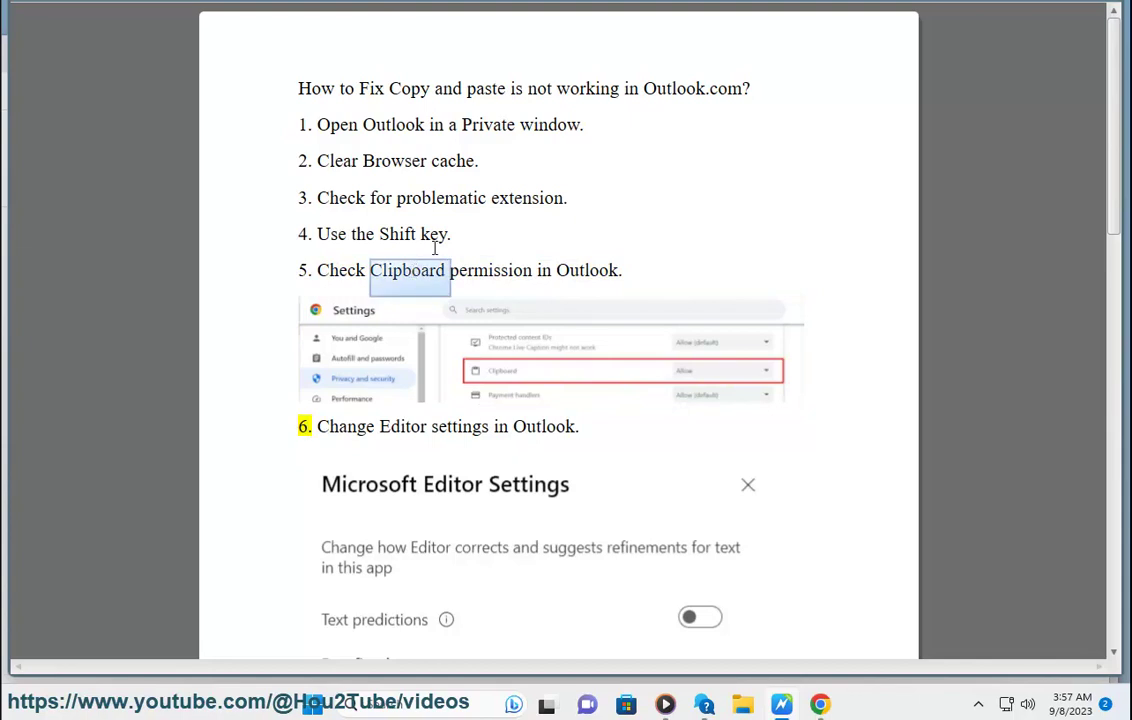
left_click(820, 705)
left_click(700, 560)
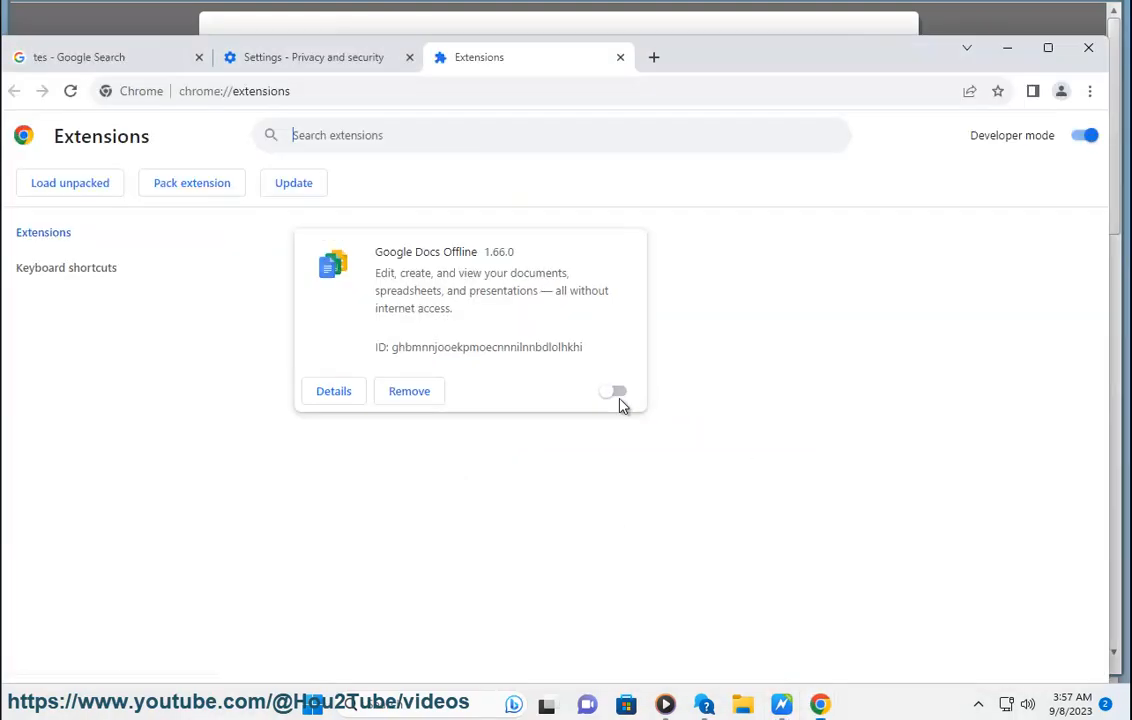
left_click(350, 57)
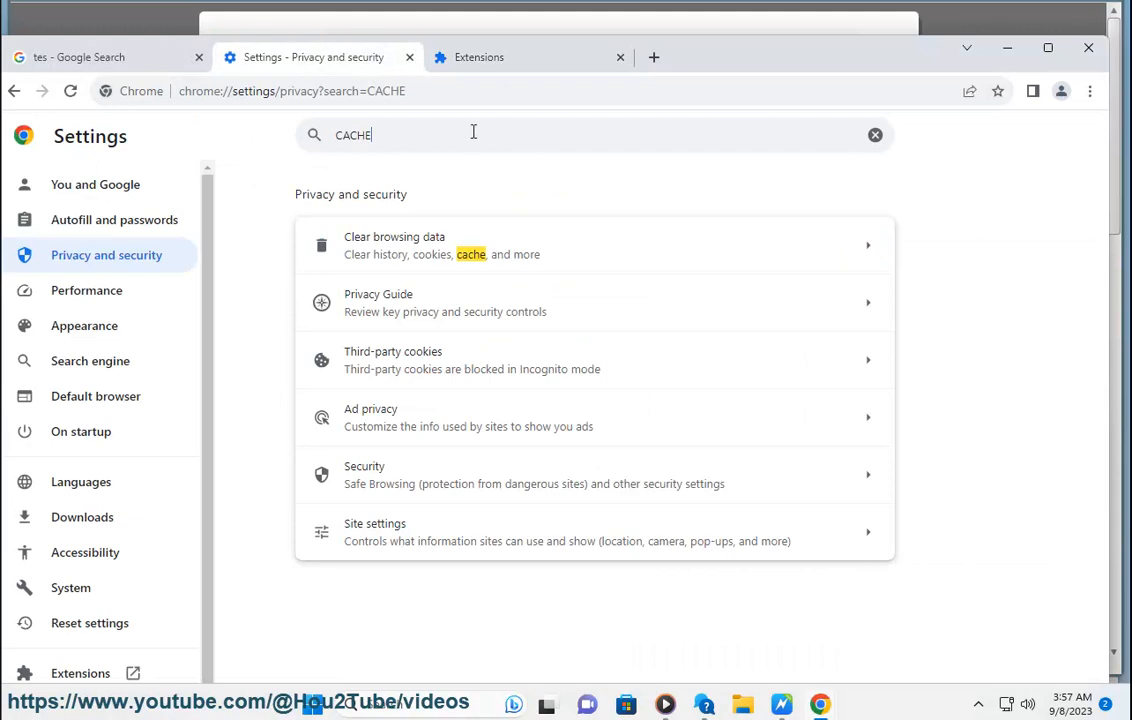
left_click(875, 135)
type("Clipboard")
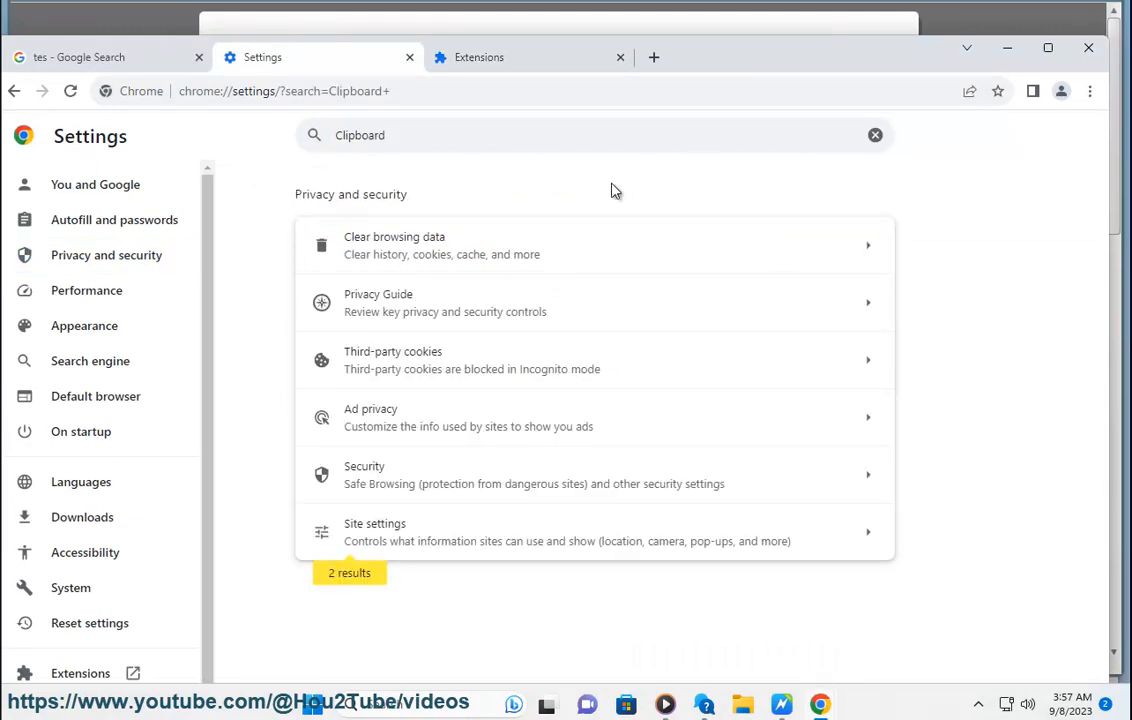
left_click(580, 532)
scroll(600, 510, "down", 5)
scroll(590, 530, "down", 5)
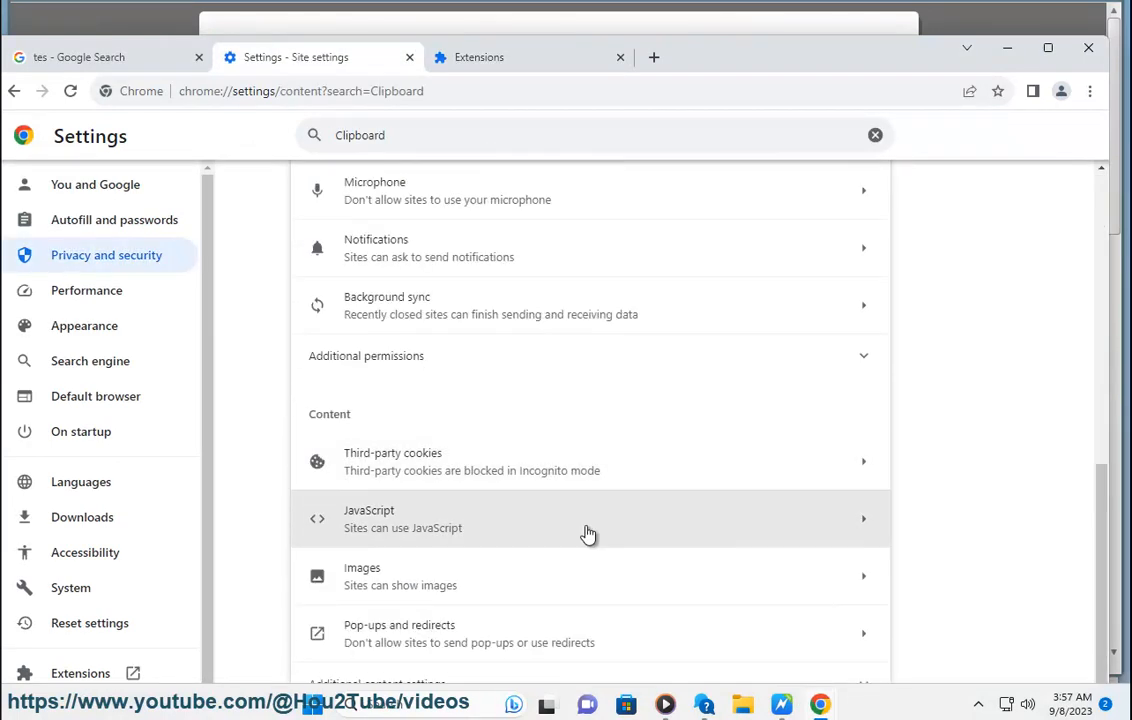
scroll(588, 533, "down", 1)
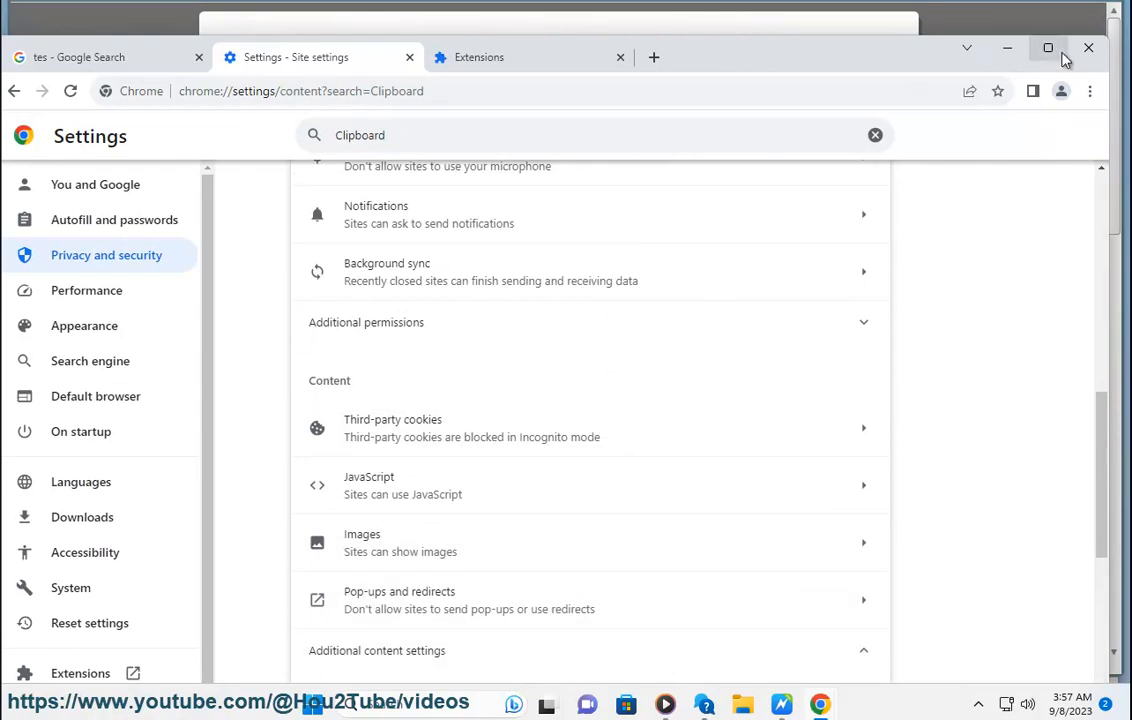
Maximize the window, correct the search text and review the Site settings permissions list.
left_click(1048, 48)
scroll(584, 618, "down", 5)
scroll(662, 602, "up", 3)
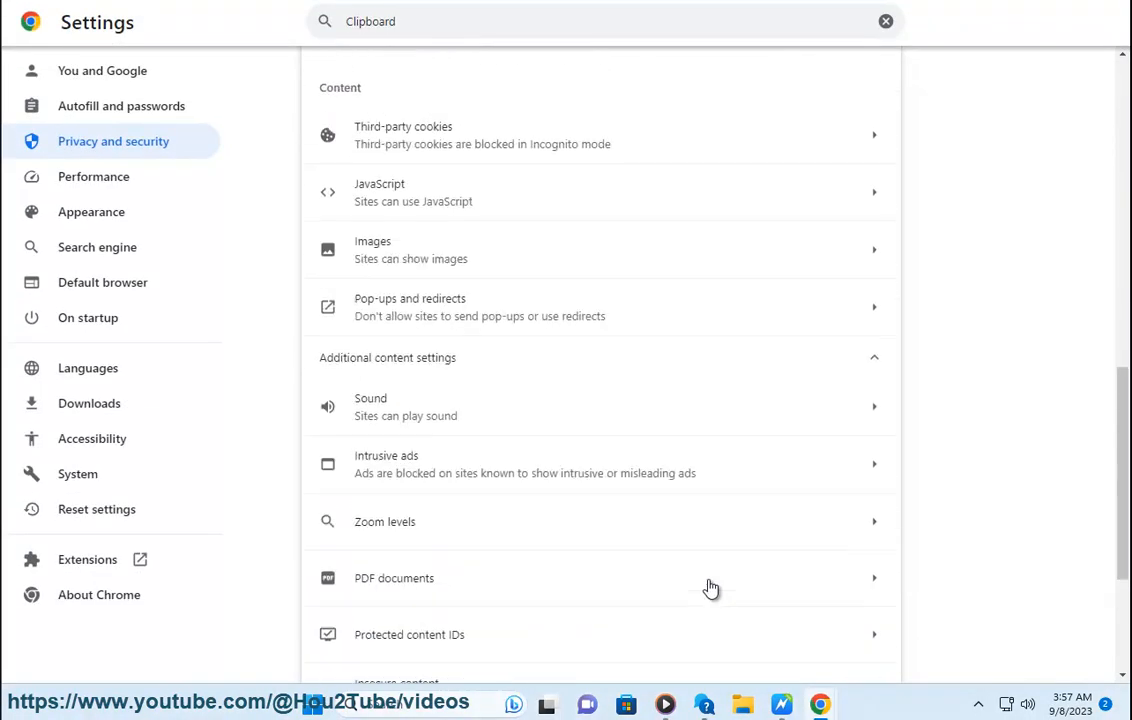
scroll(700, 585, "up", 3)
scroll(711, 579, "up", 5)
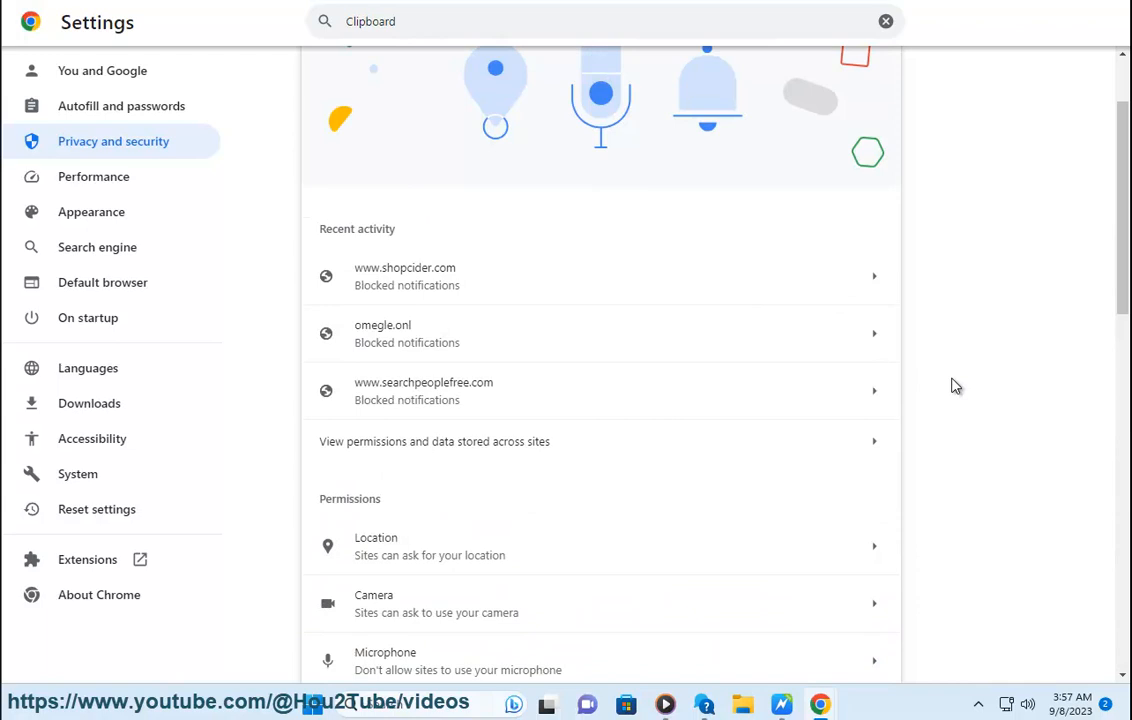
type("Clipboard")
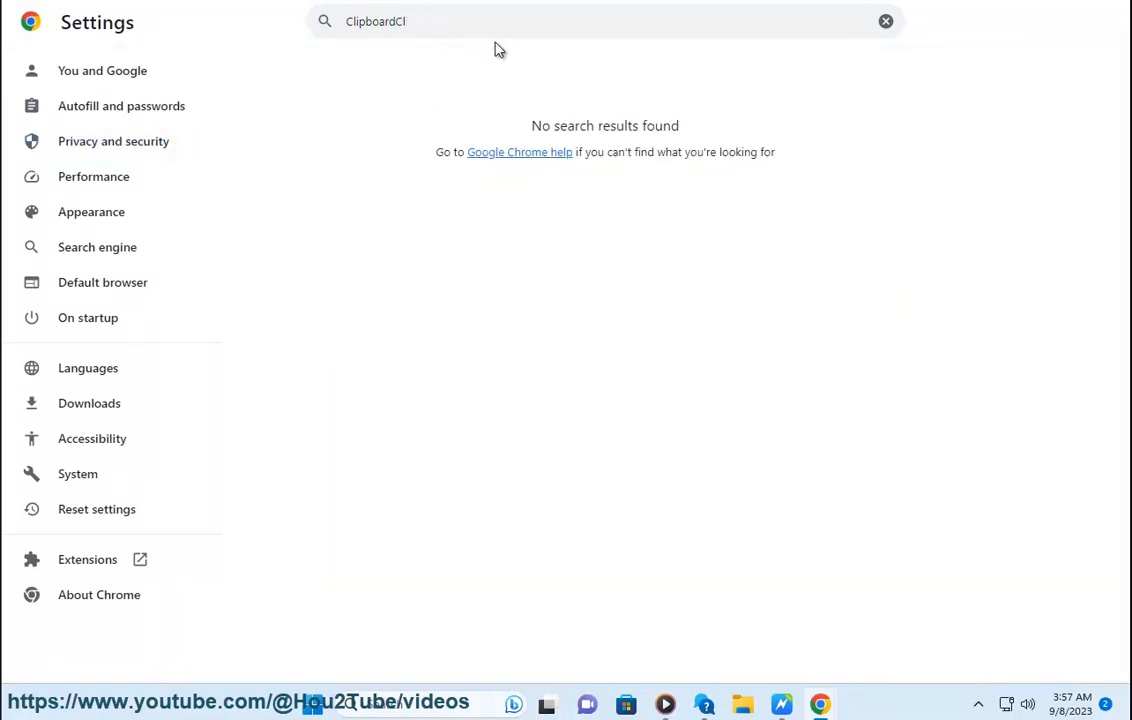
key("BackSpace")
key("BackSpace")
left_click(410, 415)
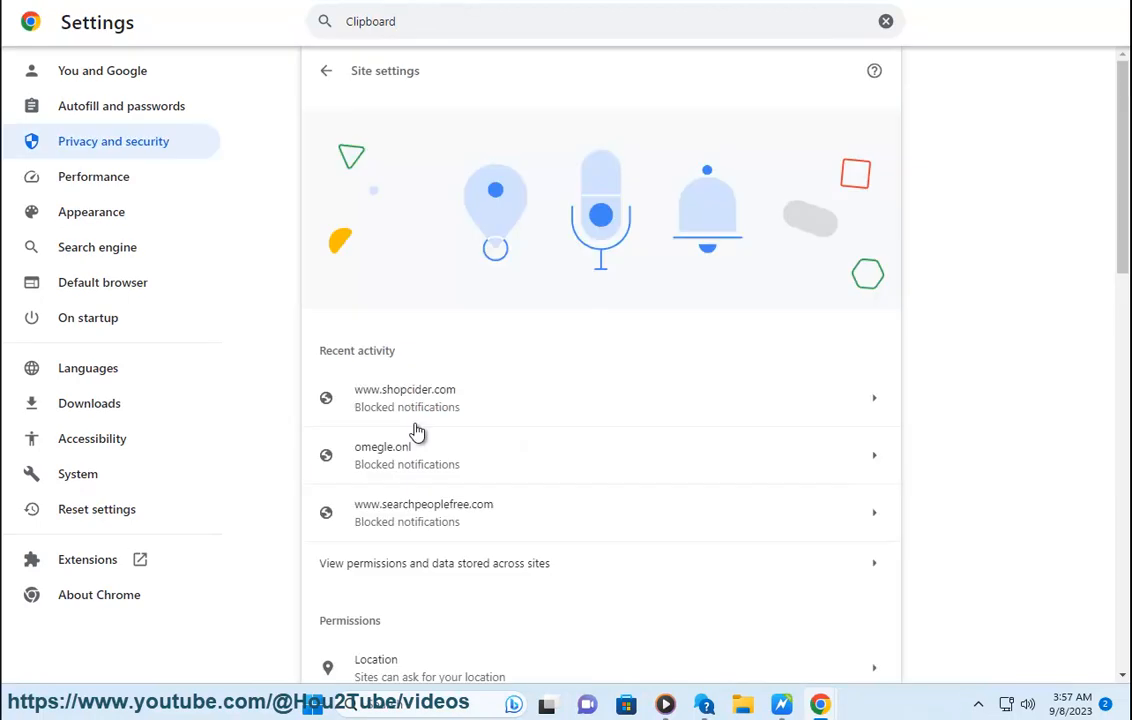
scroll(605, 536, "down", 3)
scroll(605, 536, "down", 3)
scroll(605, 536, "down", 2)
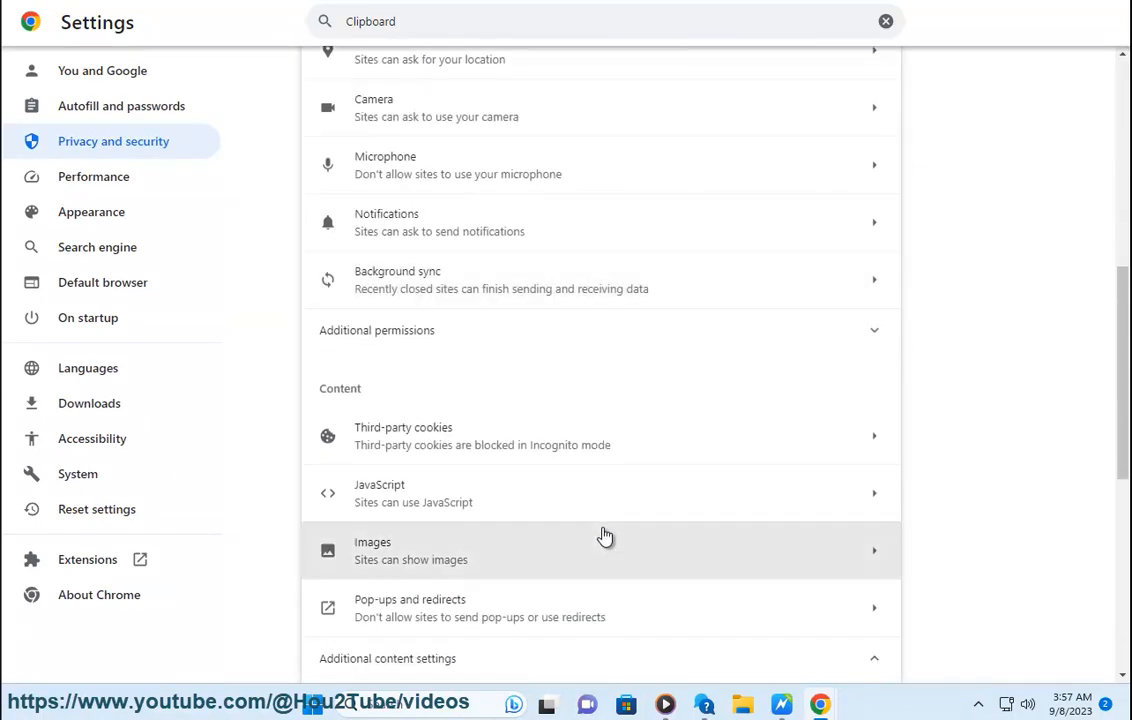
scroll(607, 531, "down", 2)
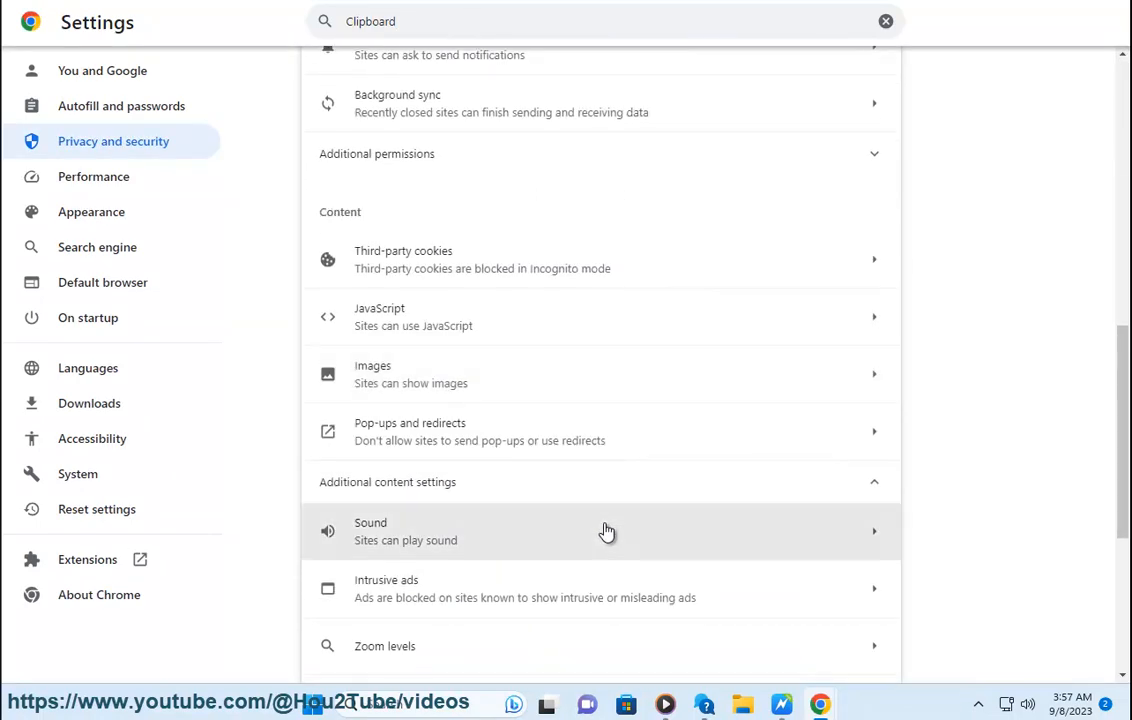
scroll(607, 531, "down", 2)
scroll(607, 531, "down", 2)
scroll(540, 540, "down", 1)
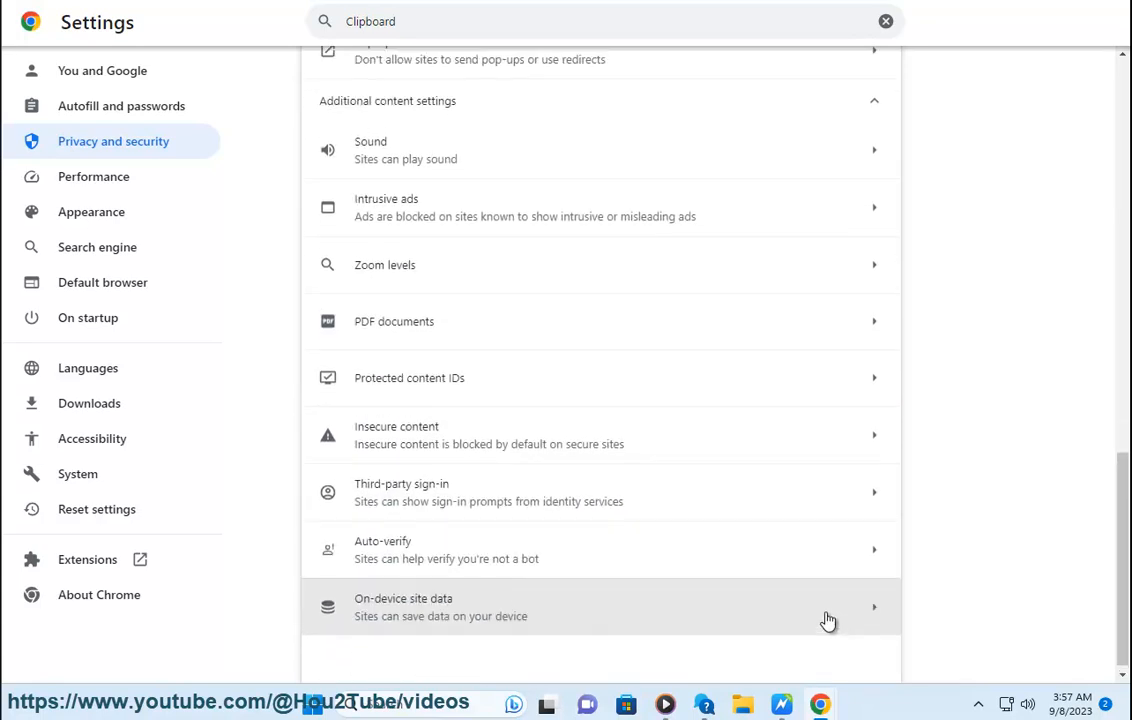
scroll(815, 615, "up", 3)
scroll(815, 615, "up", 3)
scroll(700, 550, "up", 4)
scroll(621, 438, "up", 3)
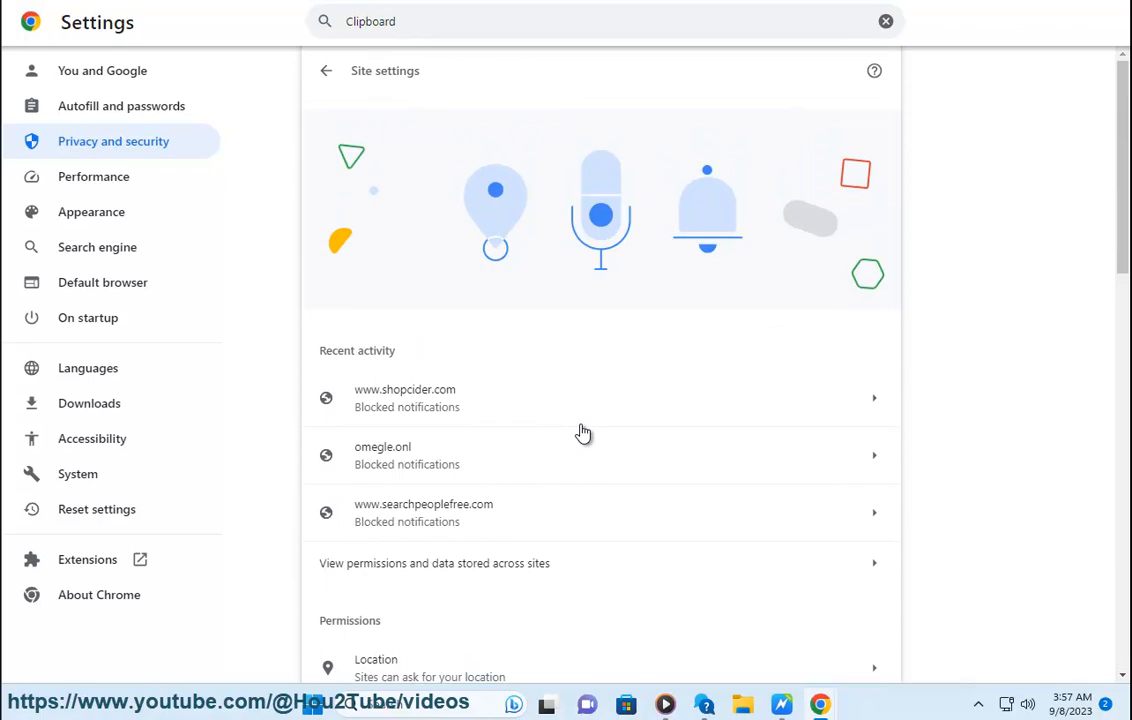
Show the Clipboard entry under Additional permissions, where sites can ask by default, then return to the list.
key("alt+Left")
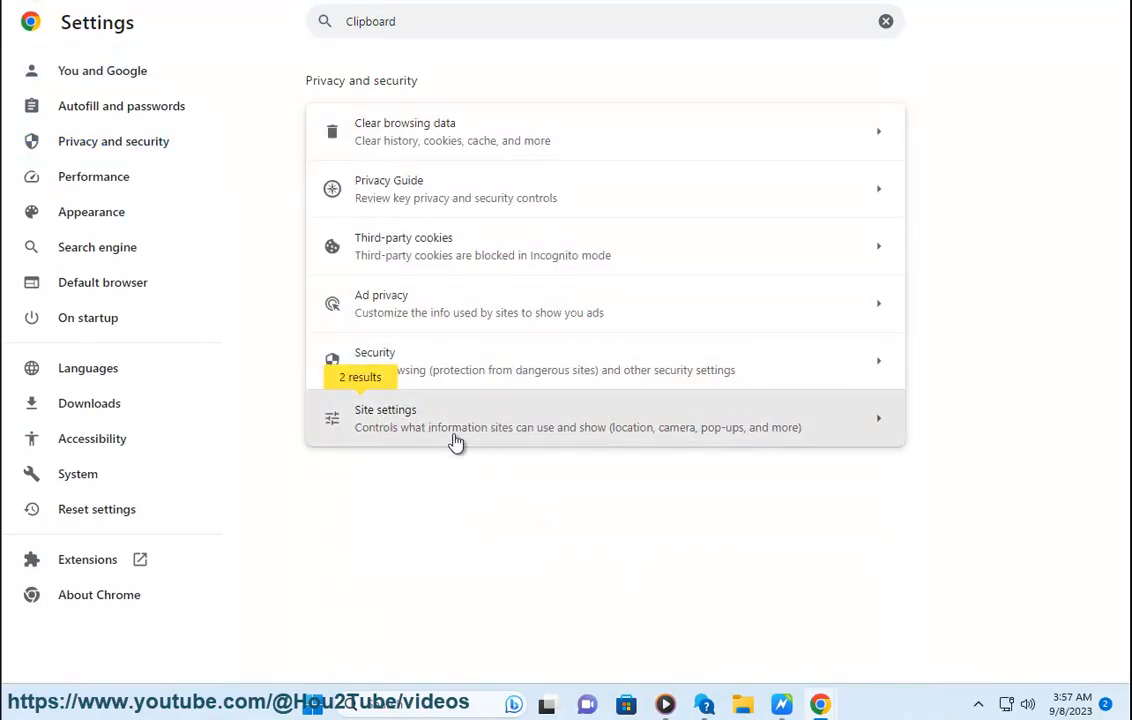
left_click(730, 440)
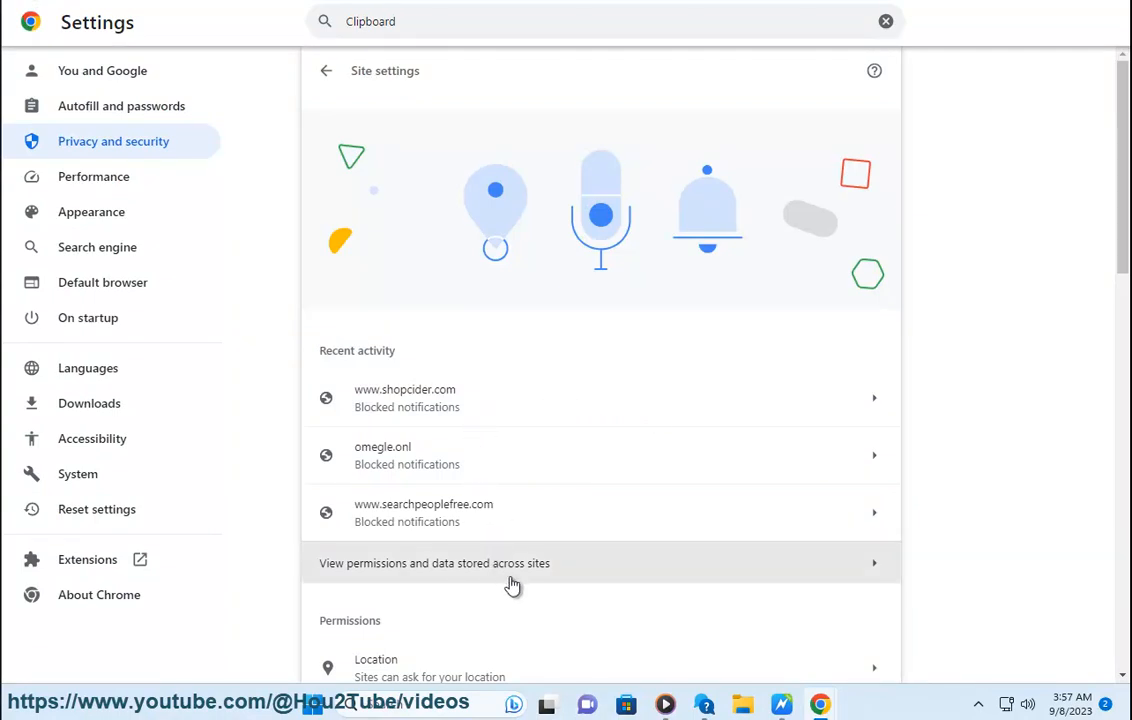
scroll(513, 584, "down", 2)
scroll(485, 533, "down", 2)
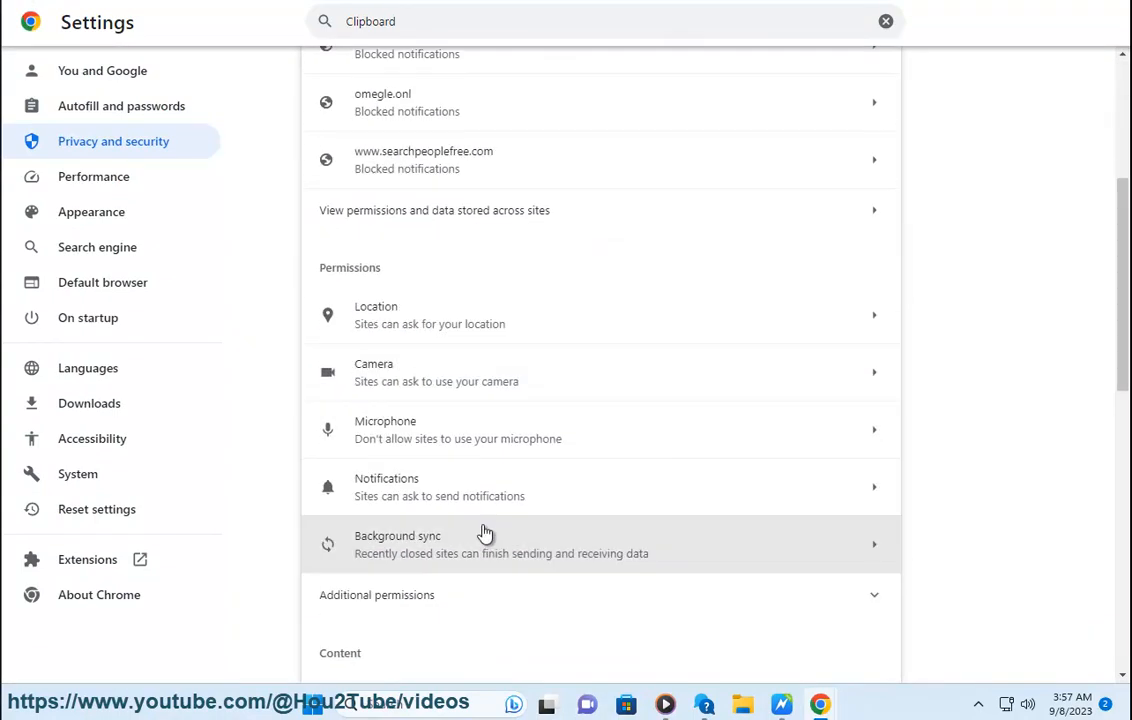
scroll(510, 600, "down", 2)
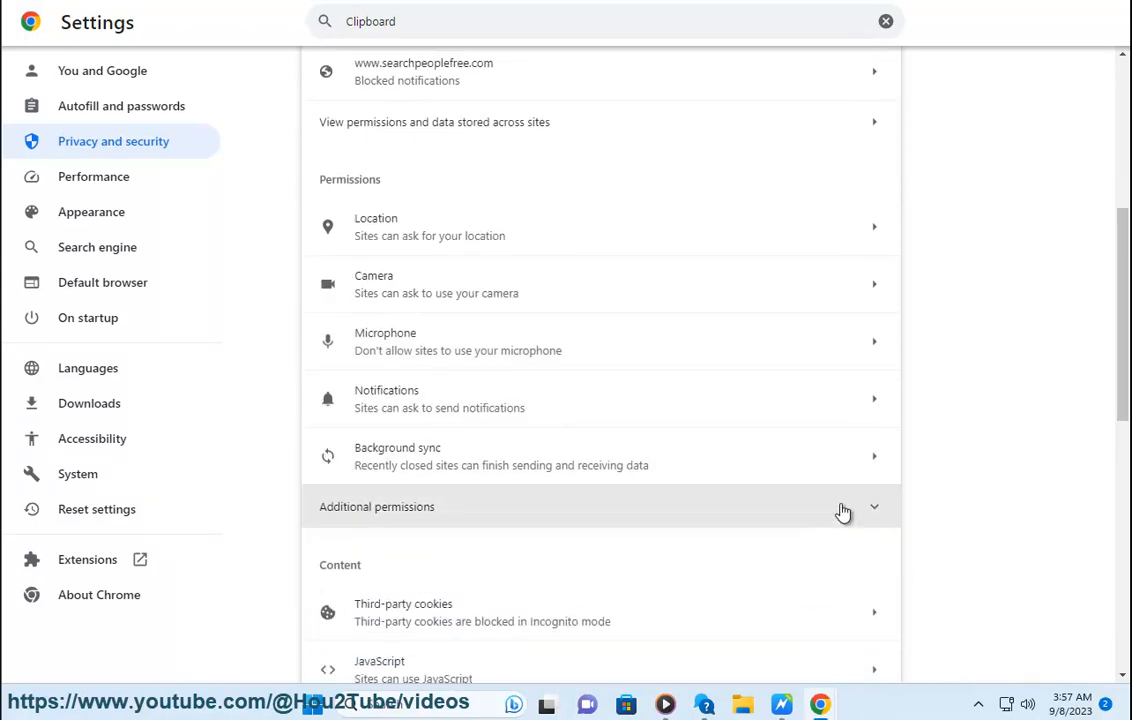
left_click(843, 512)
scroll(810, 545, "down", 5)
scroll(796, 554, "down", 3)
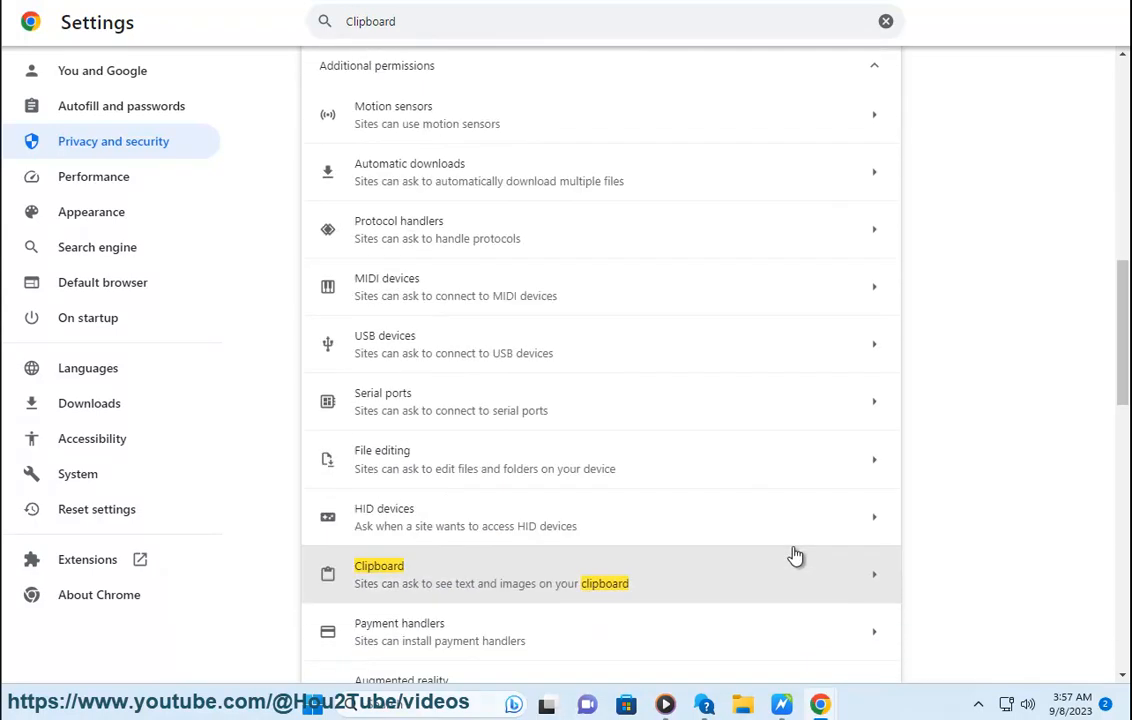
left_click(620, 583)
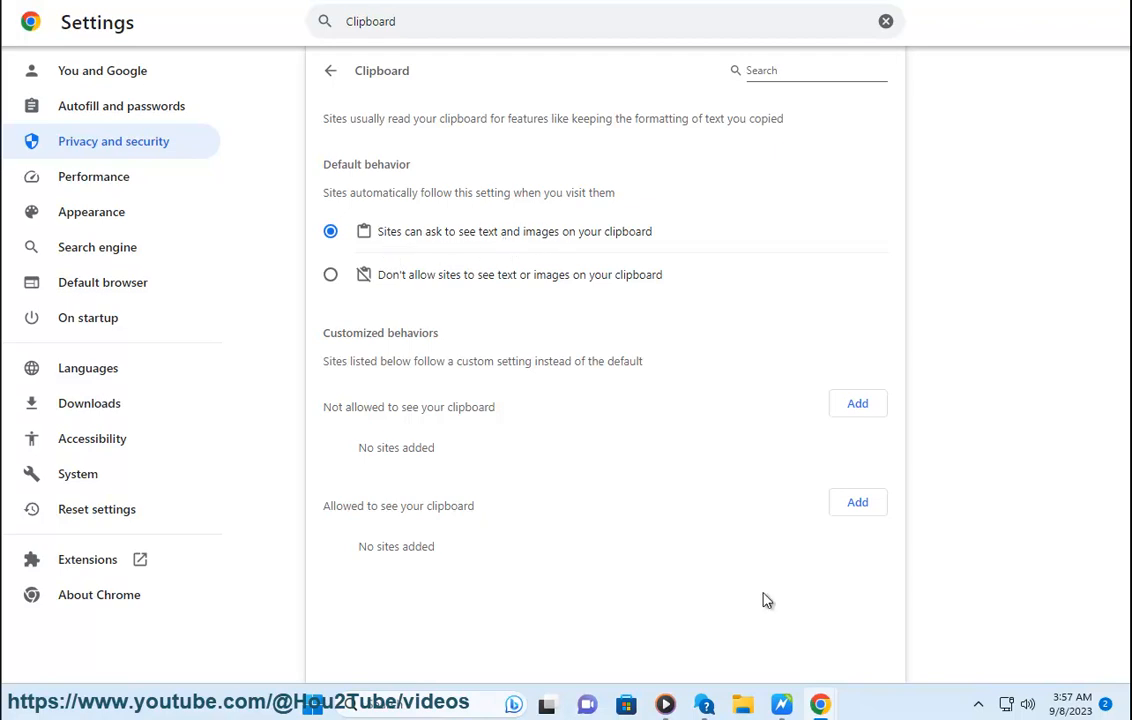
left_click(781, 704)
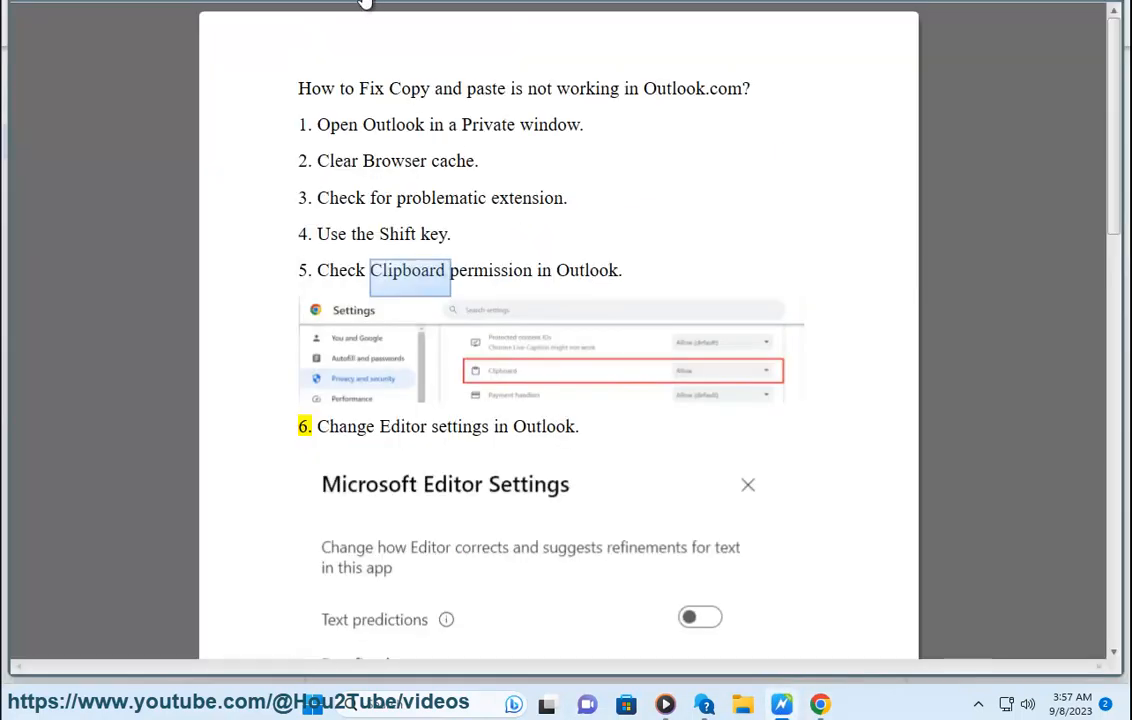
scroll(517, 400, "down", 3)
scroll(517, 526, "down", 3)
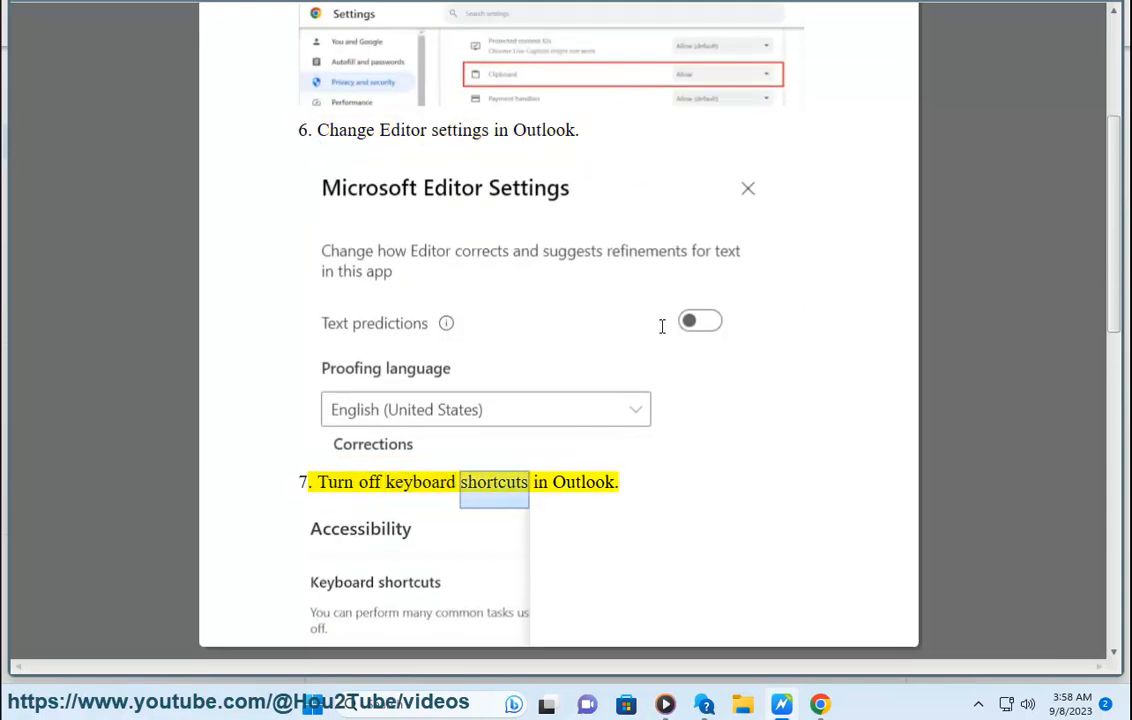
scroll(601, 459, "down", 3)
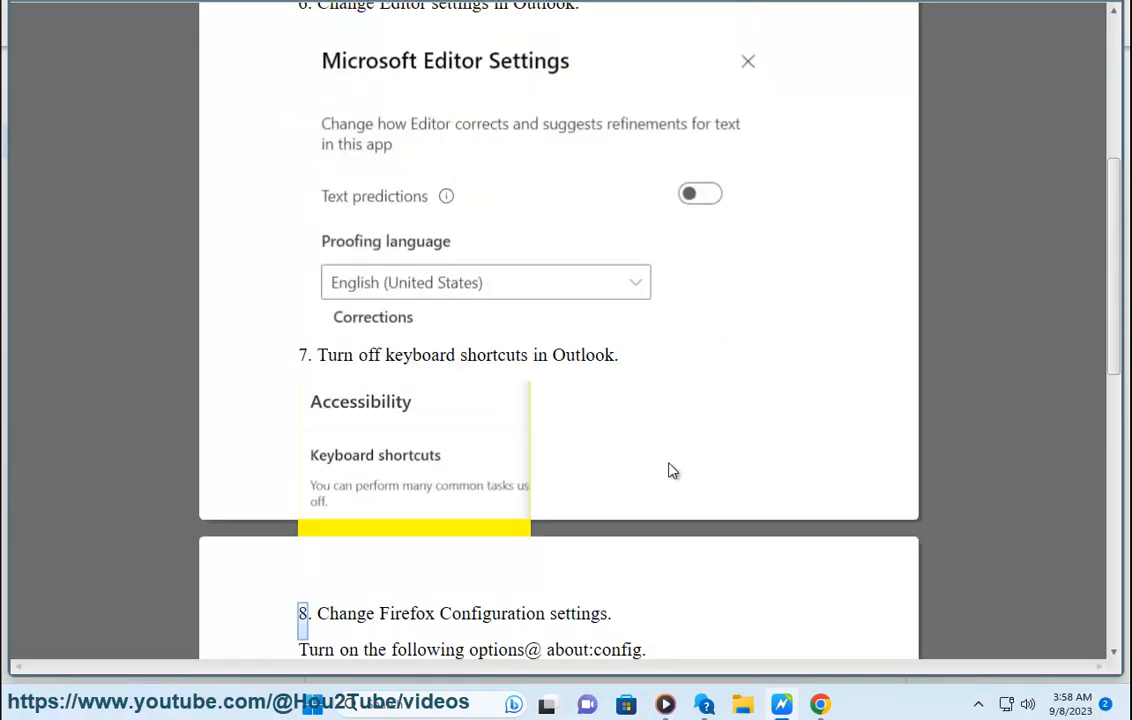
scroll(726, 429, "down", 1)
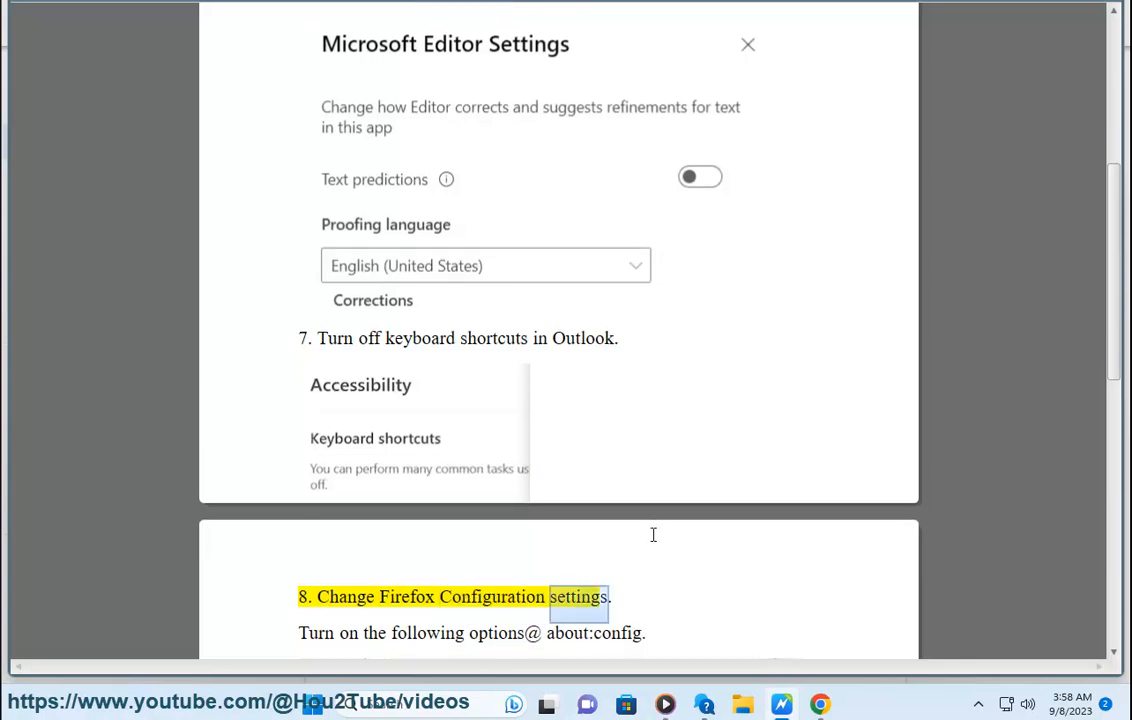
Launch Firefox via the taskbar search for 'ff'.
left_click(440, 703)
type("f")
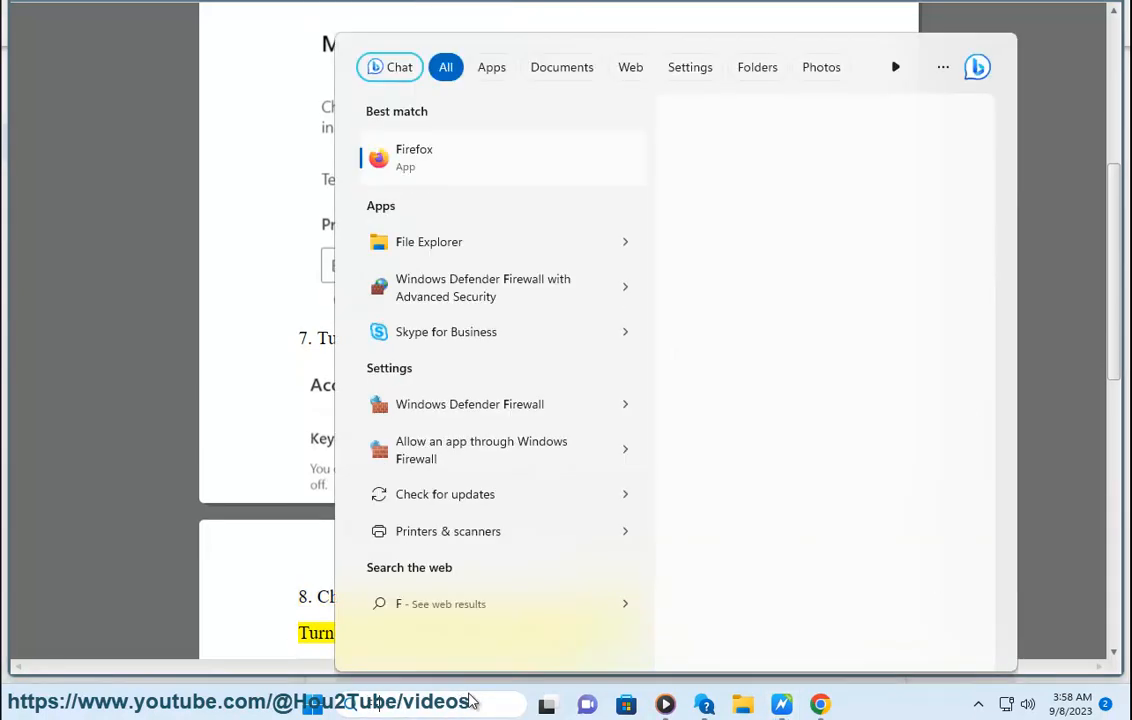
type("f")
left_click(414, 157)
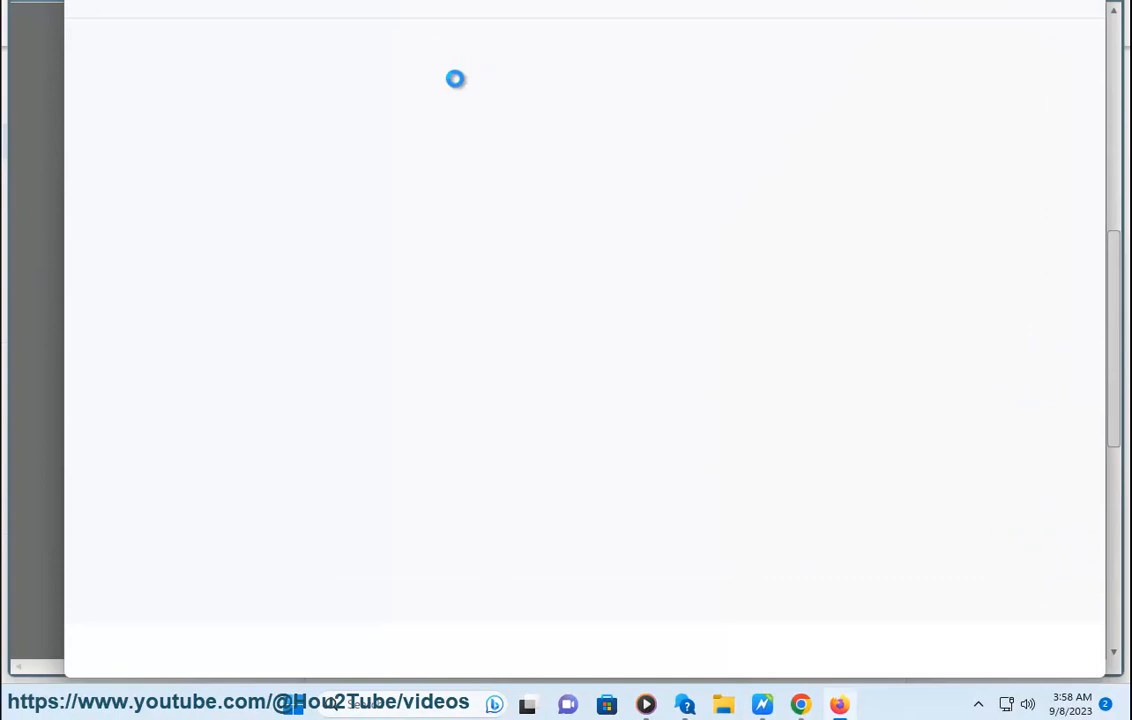